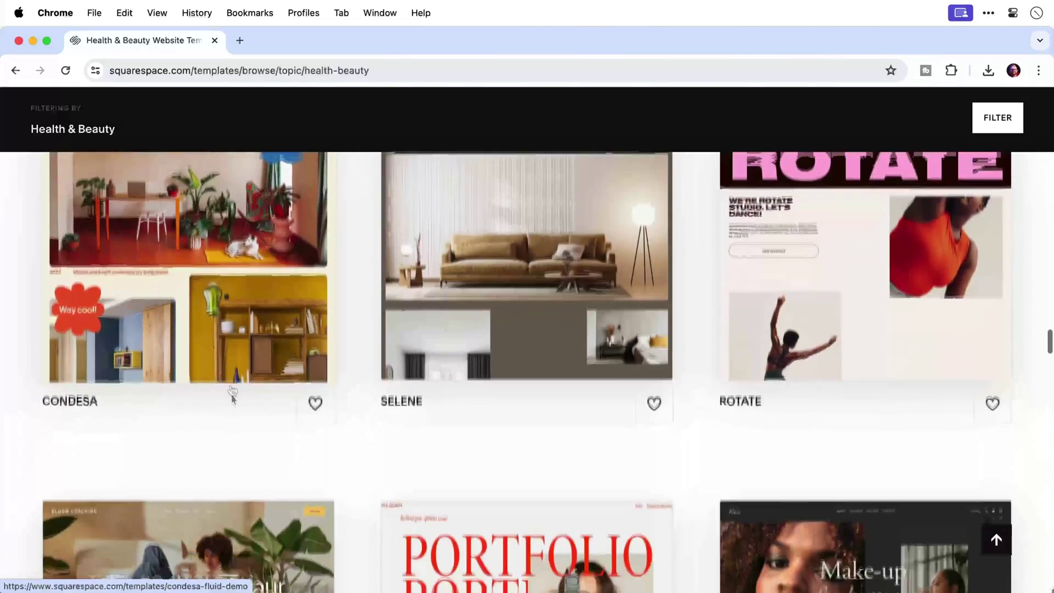
# - Scroll the Health & Beauty template grid to reveal Condesa, Selene and Rotate
pyautogui.scroll(-5, 527, 351)
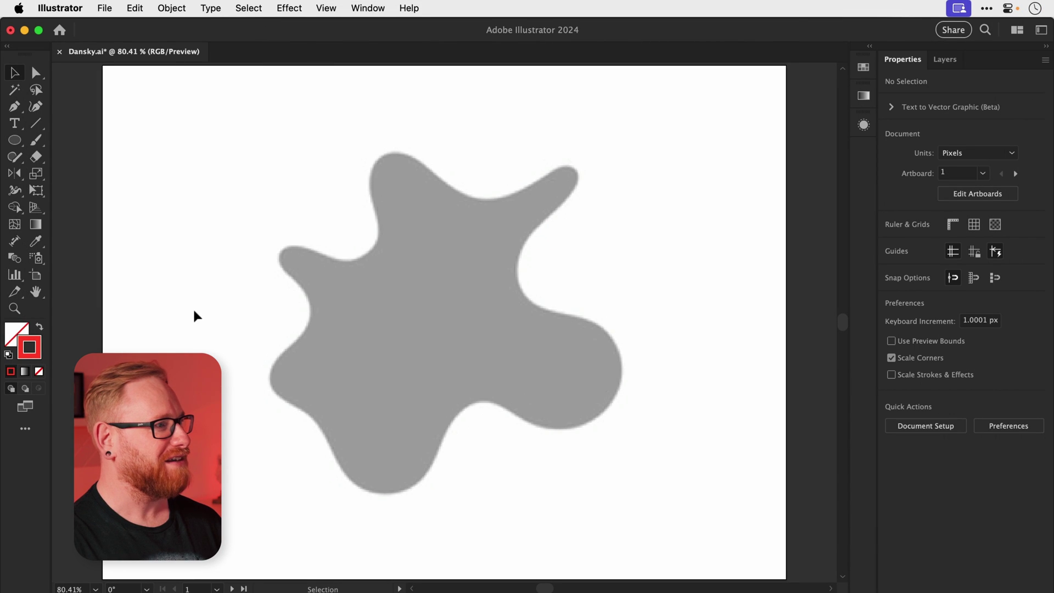
pyautogui.click(134, 8)
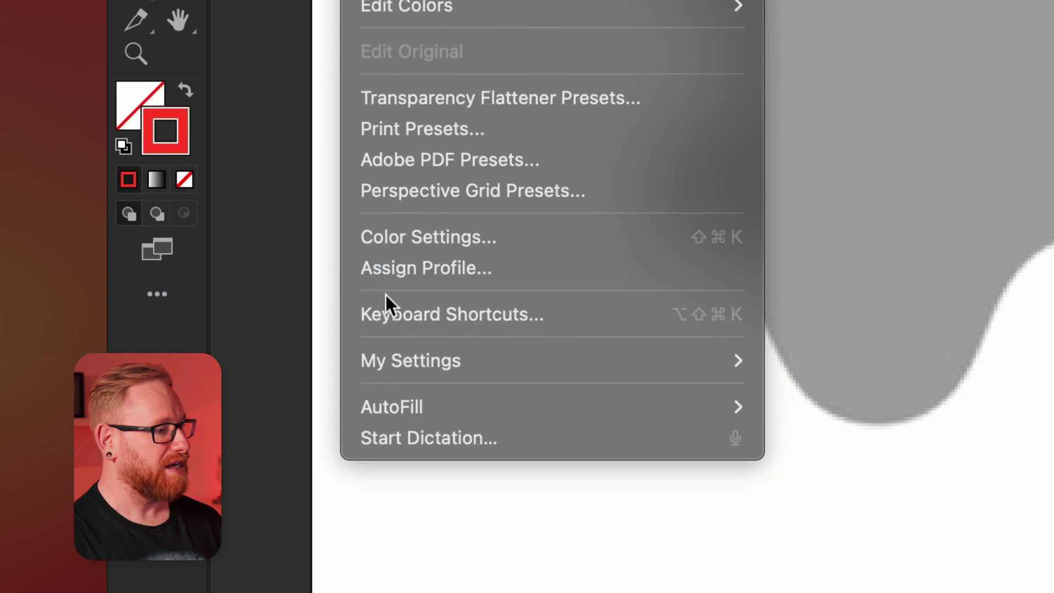
pyautogui.click(385, 283)
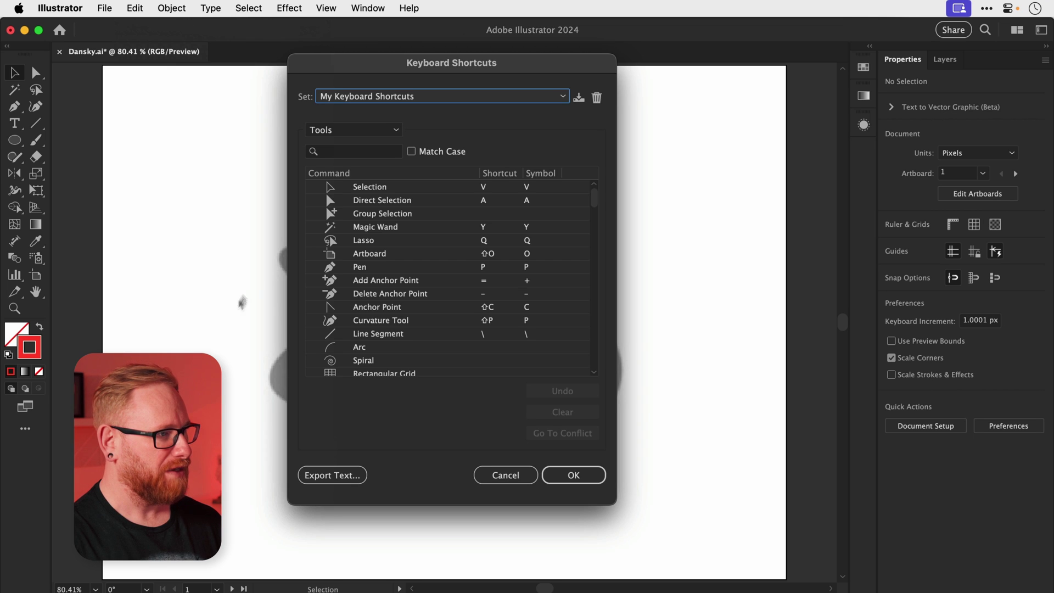
pyautogui.click(347, 152)
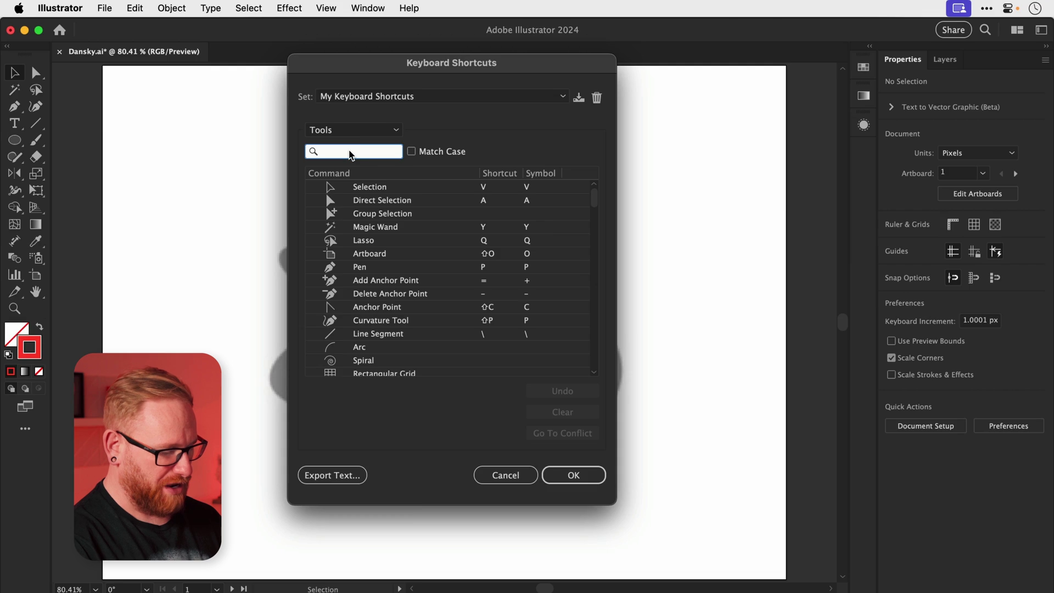
pyautogui.write('curv')
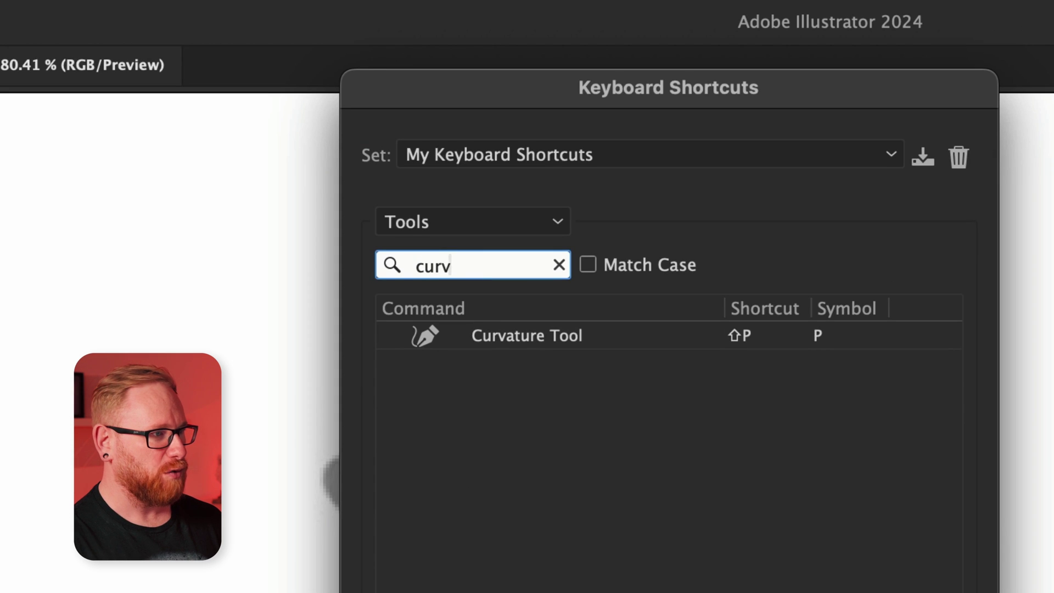
pyautogui.click(539, 335)
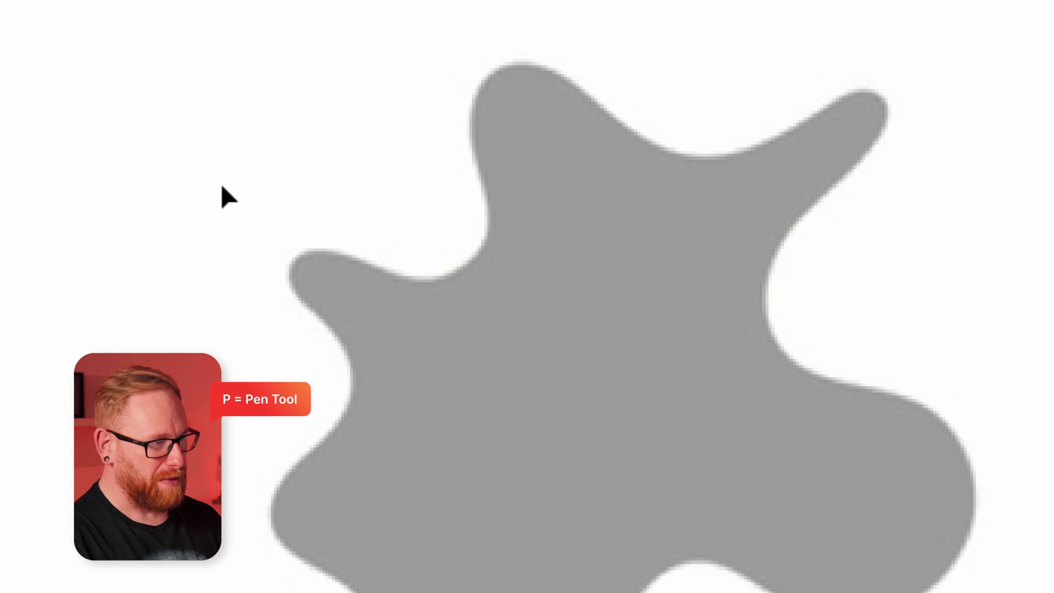
# - With the Curvature tool, trace from the blob's left tip up over the top lobe
pyautogui.hotkey('shift', 'p')
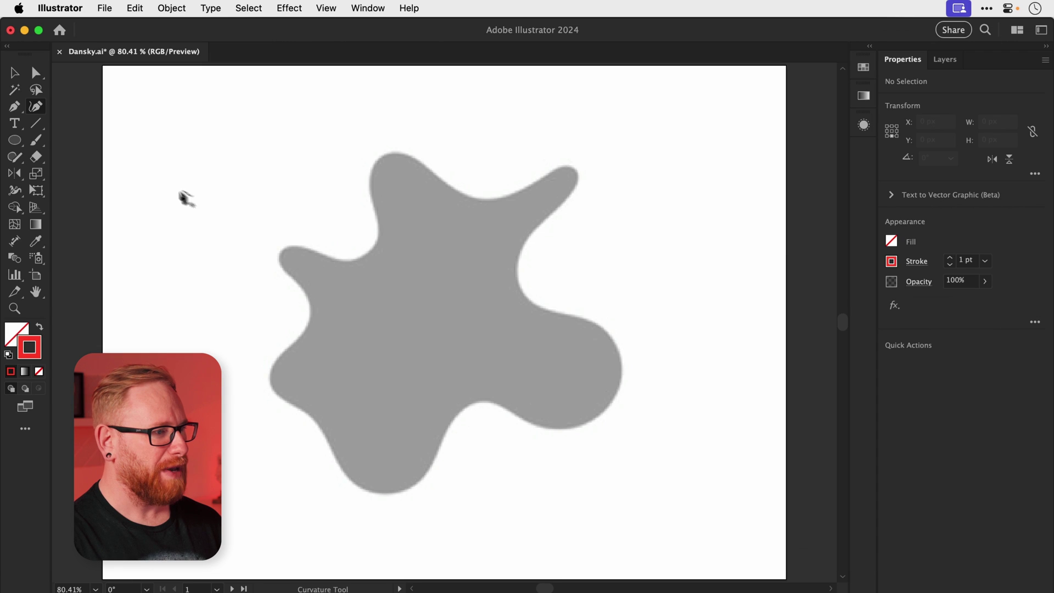
pyautogui.click(279, 250)
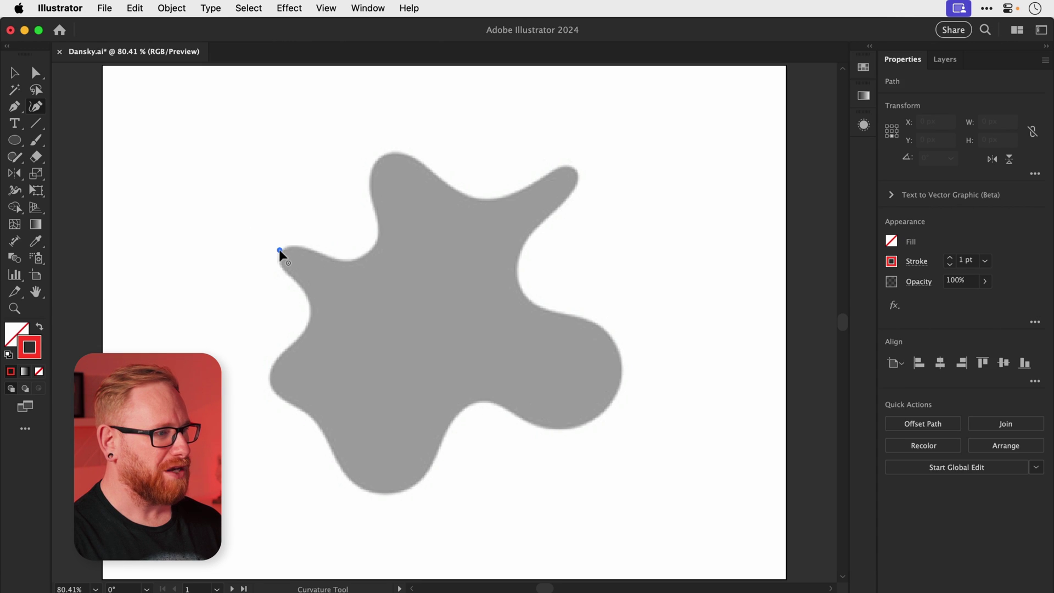
pyautogui.click(308, 249)
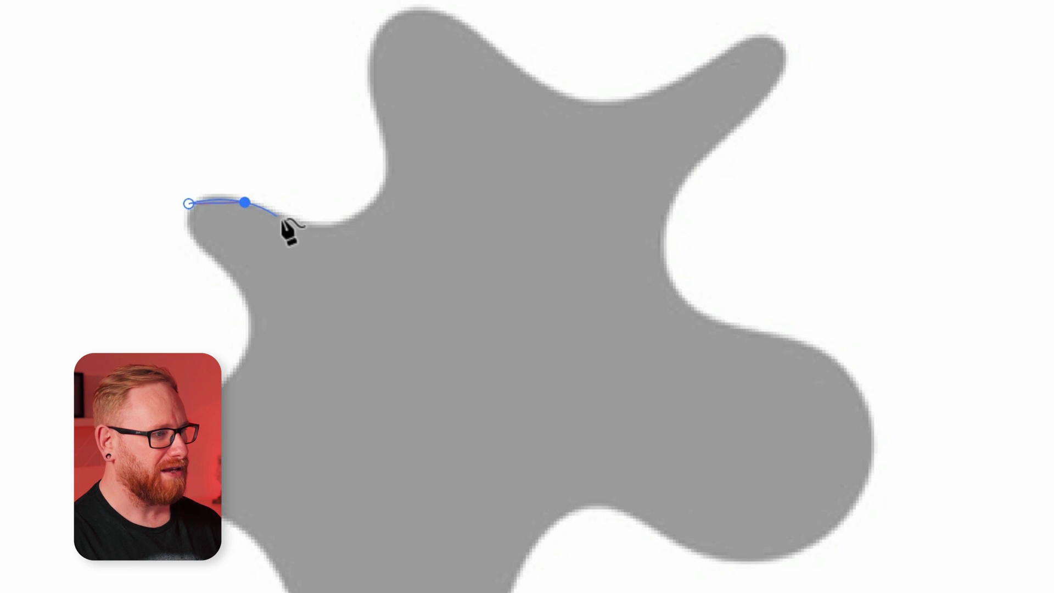
pyautogui.click(286, 220)
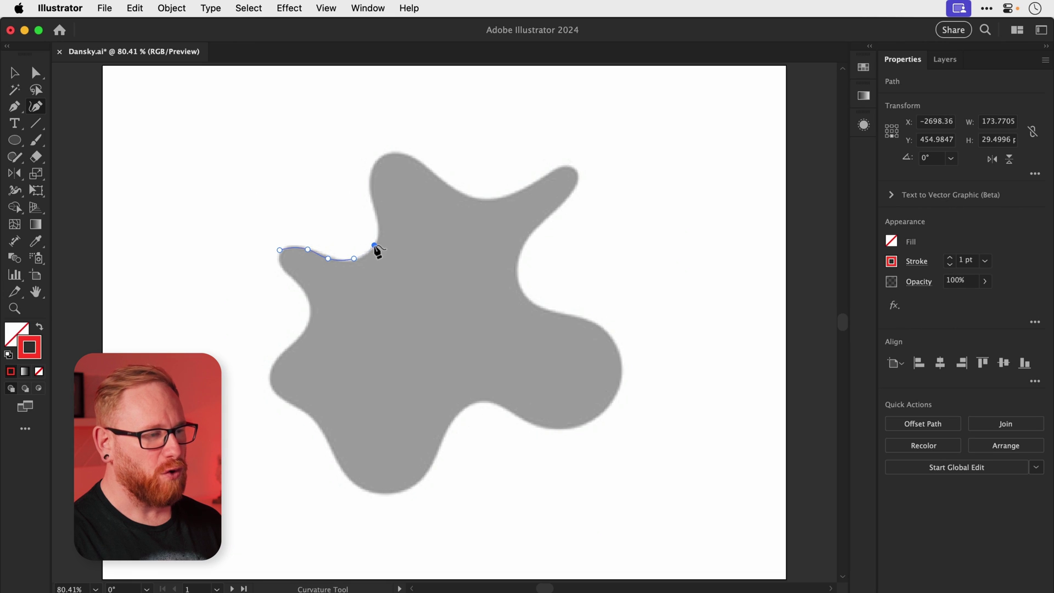
pyautogui.click(374, 245)
pyautogui.click(379, 218)
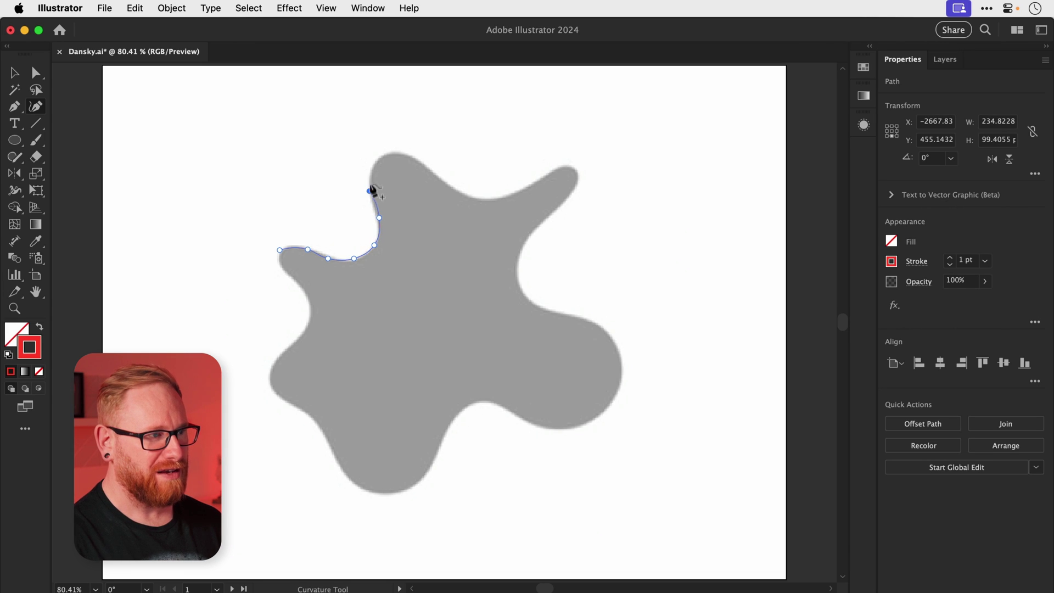
pyautogui.click(369, 190)
pyautogui.click(370, 169)
pyautogui.click(385, 152)
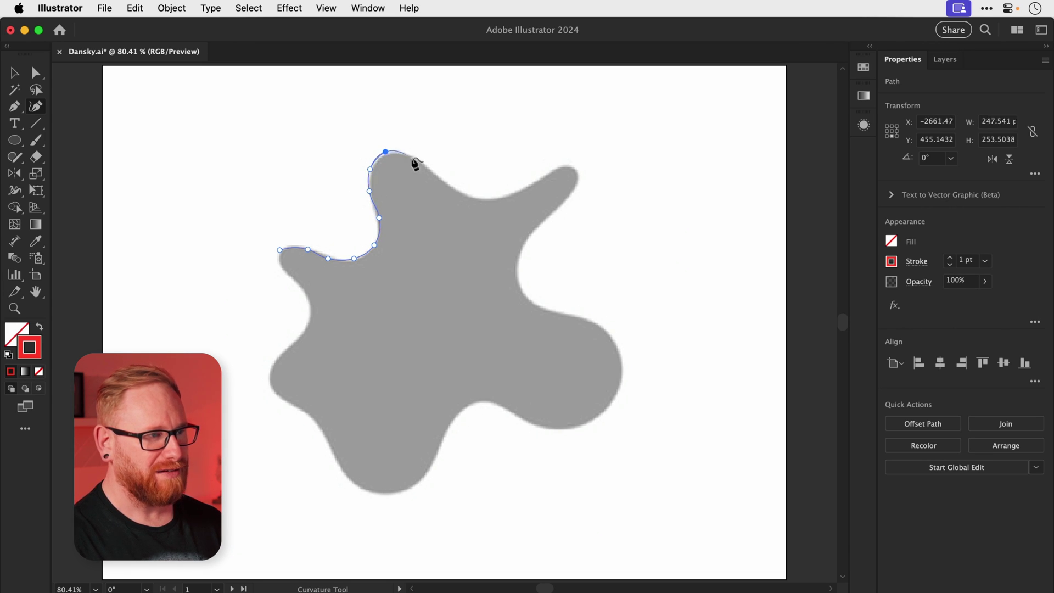
pyautogui.click(411, 157)
pyautogui.click(441, 180)
pyautogui.click(465, 194)
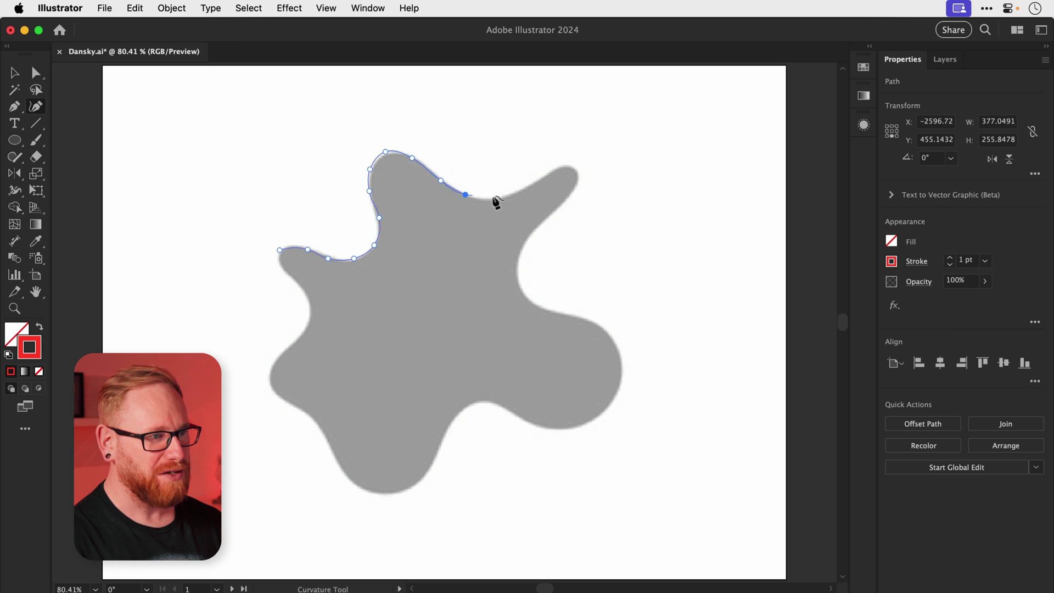
# - Continue the outline around the blob's right arm, tip and underside into the notch
pyautogui.click(500, 197)
pyautogui.click(528, 184)
pyautogui.click(546, 172)
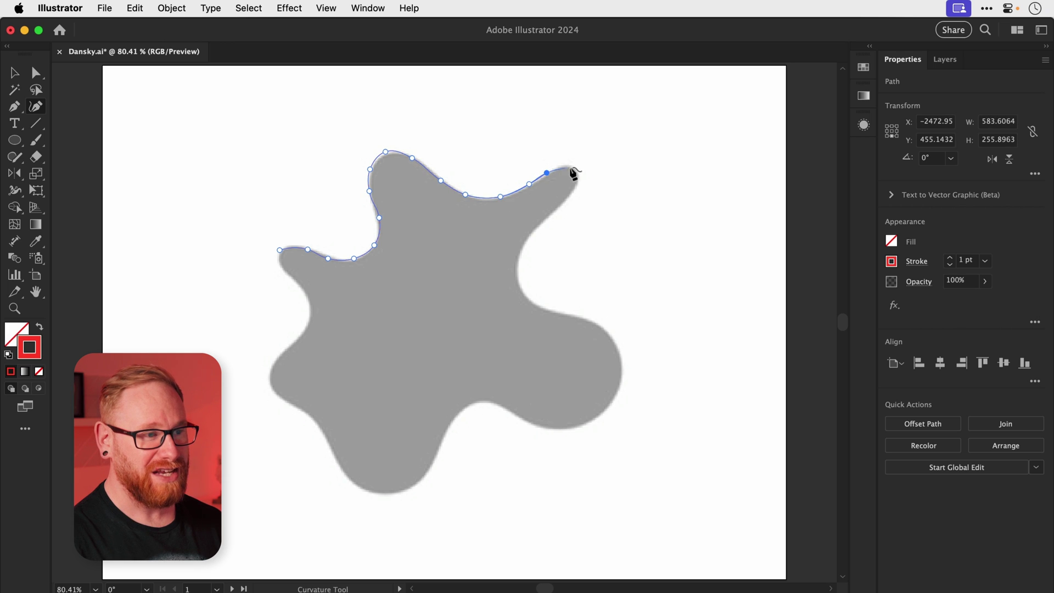
pyautogui.click(571, 167)
pyautogui.click(579, 180)
pyautogui.click(566, 196)
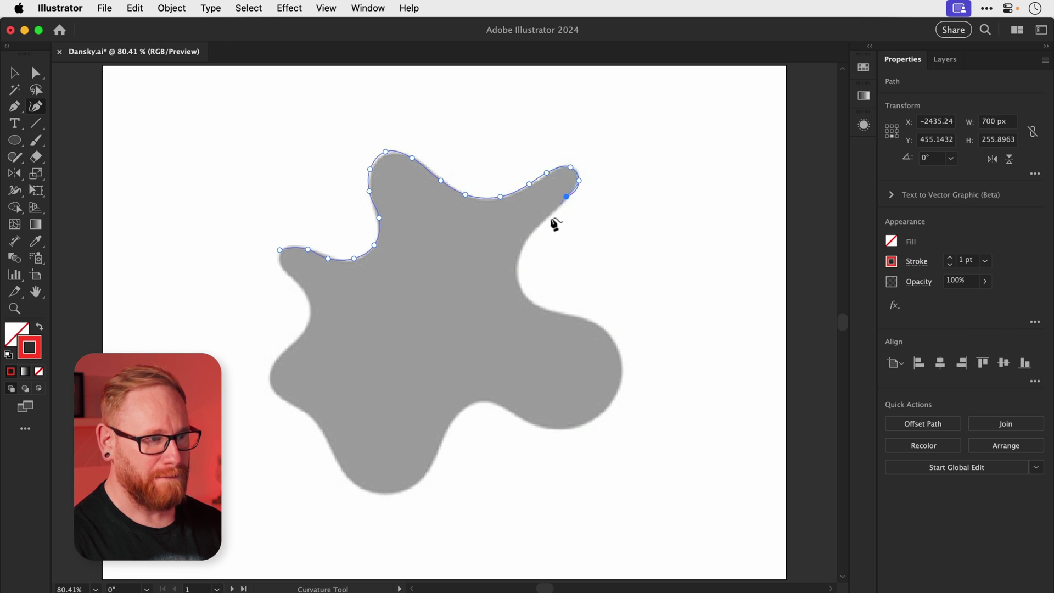
pyautogui.click(541, 220)
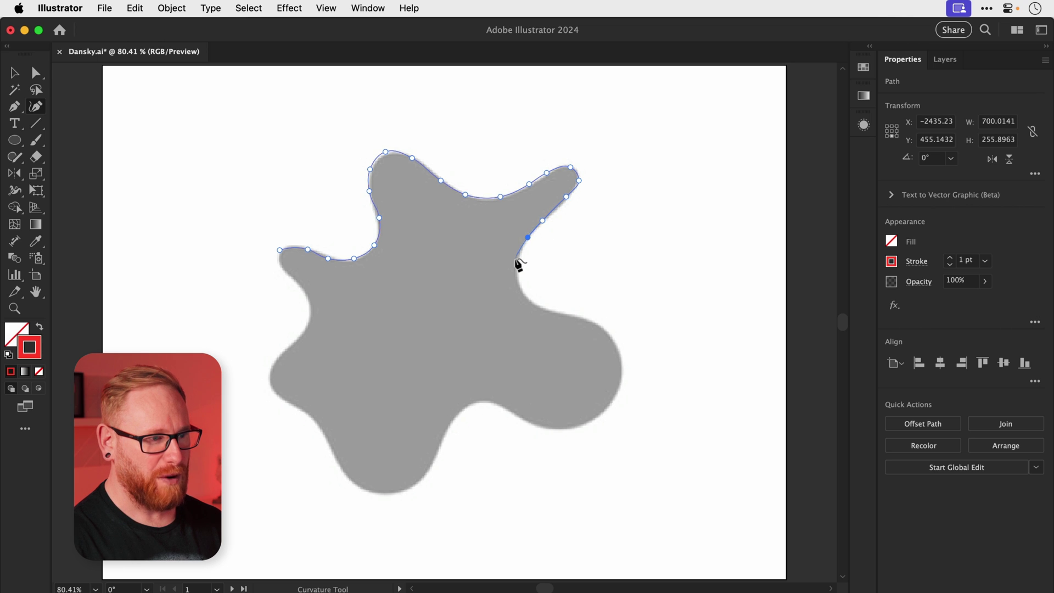
pyautogui.click(514, 258)
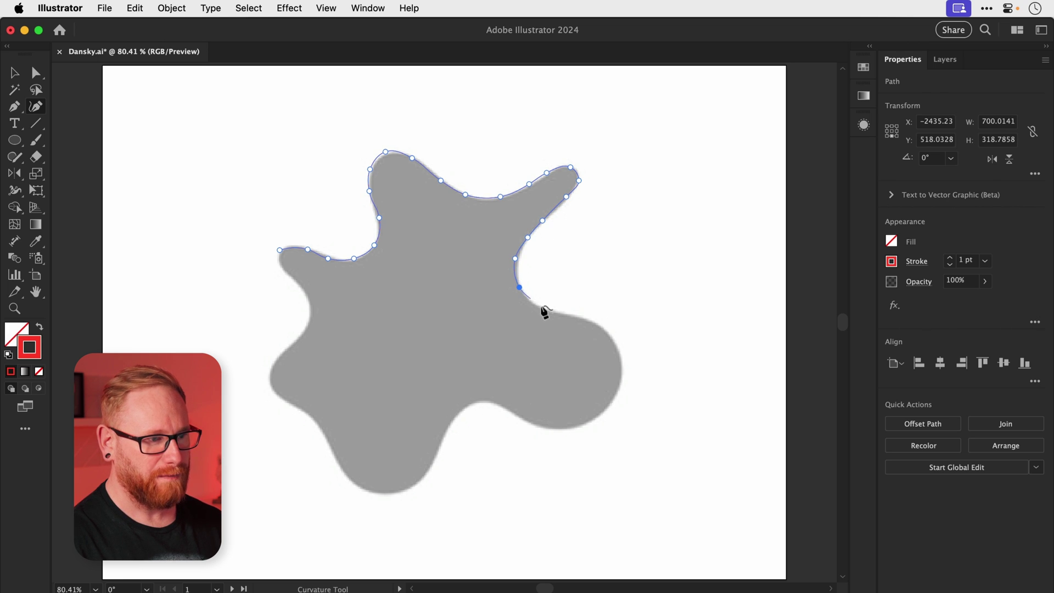
# - Trace around the right and bottom lobes and close the path at the left tip
pyautogui.click(588, 317)
pyautogui.click(622, 366)
pyautogui.click(610, 403)
pyautogui.click(549, 426)
pyautogui.click(486, 400)
pyautogui.click(425, 471)
pyautogui.click(344, 470)
pyautogui.click(299, 335)
pyautogui.click(308, 309)
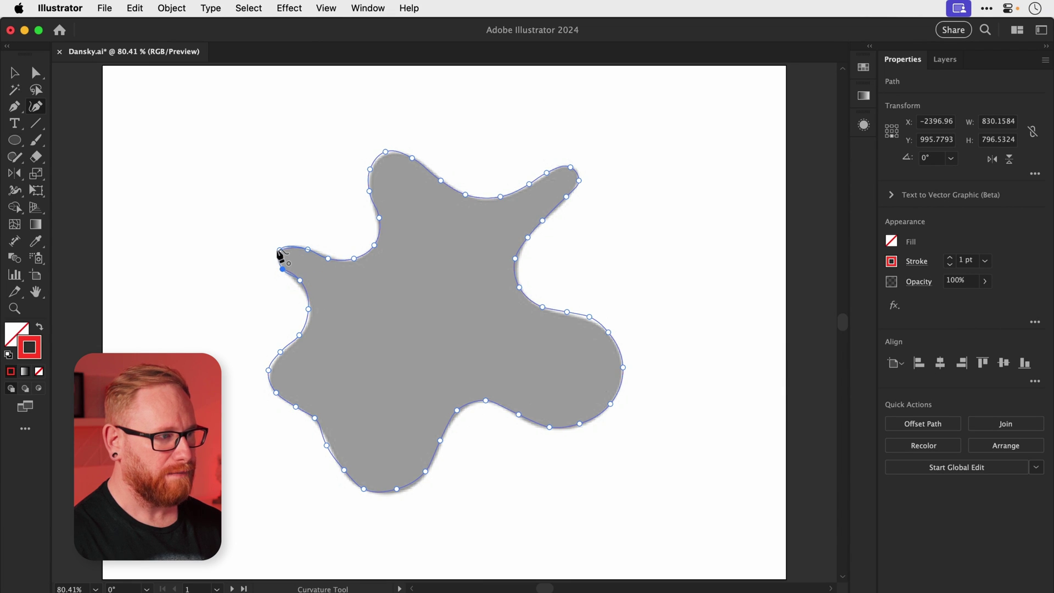
pyautogui.click(280, 251)
# - Give the traced blob outline a 10 pt stroke and apply Object > Path > Smooth
pyautogui.press('v')
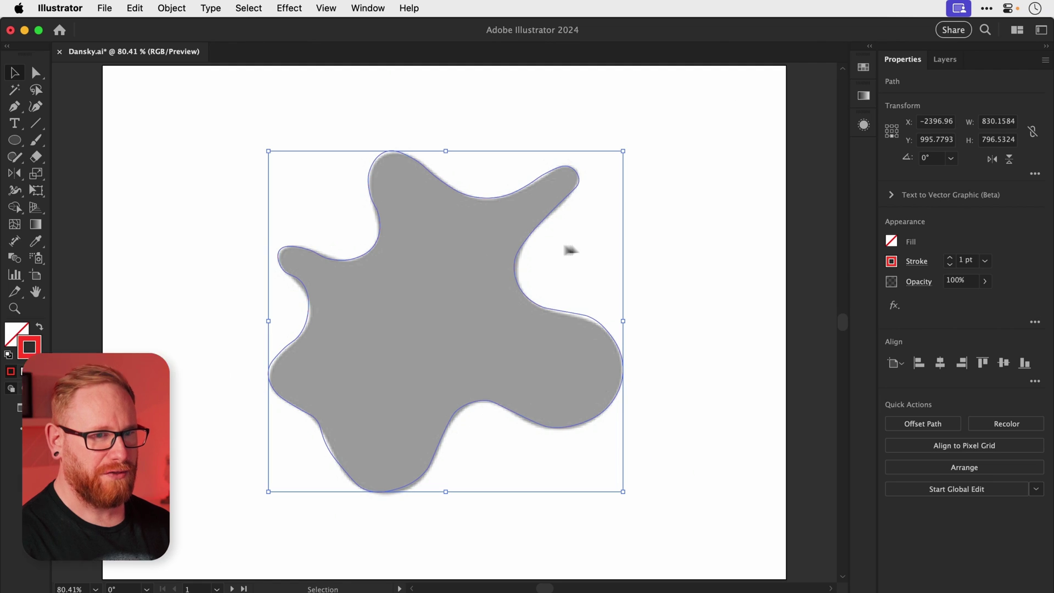
pyautogui.click(948, 327)
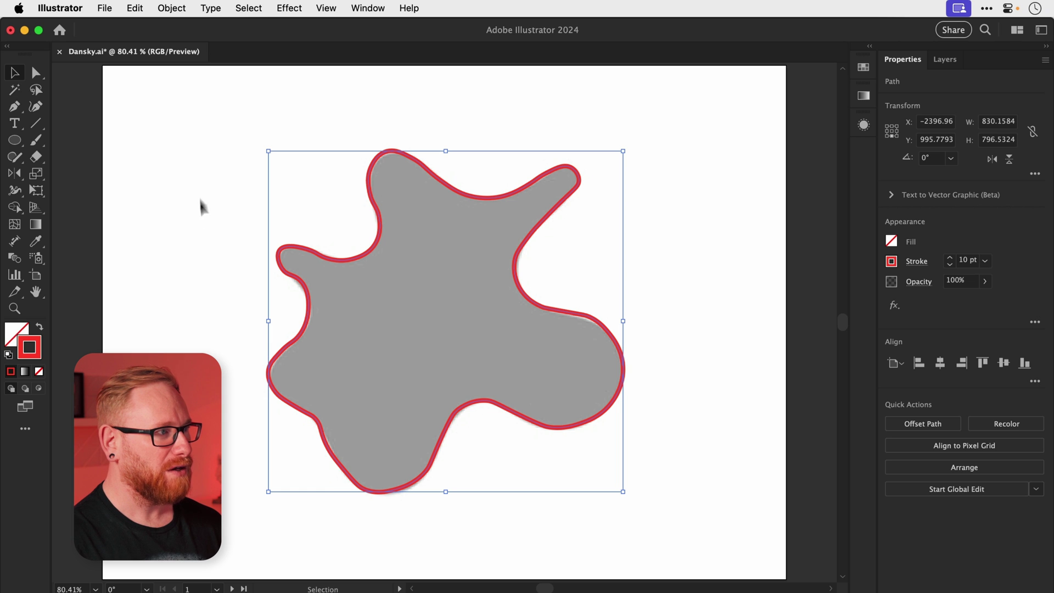
pyautogui.click(172, 8)
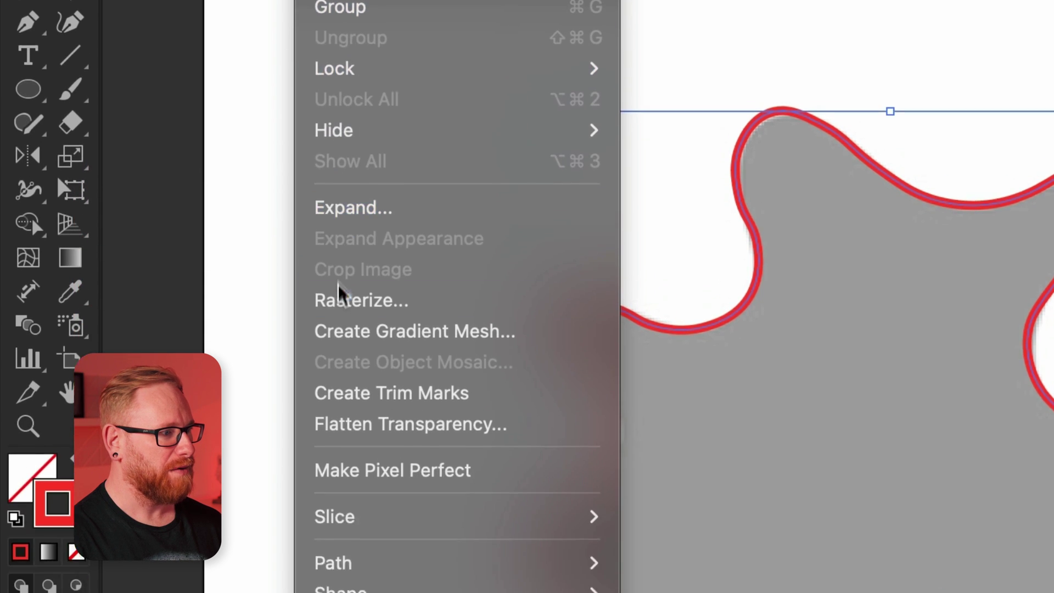
pyautogui.moveTo(344, 165)
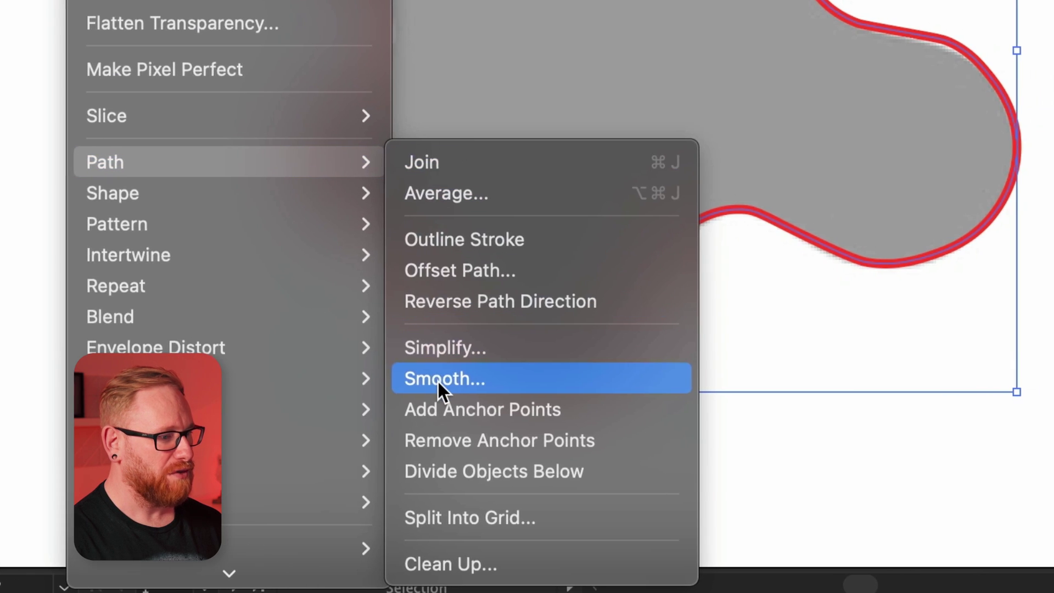
pyautogui.click(539, 378)
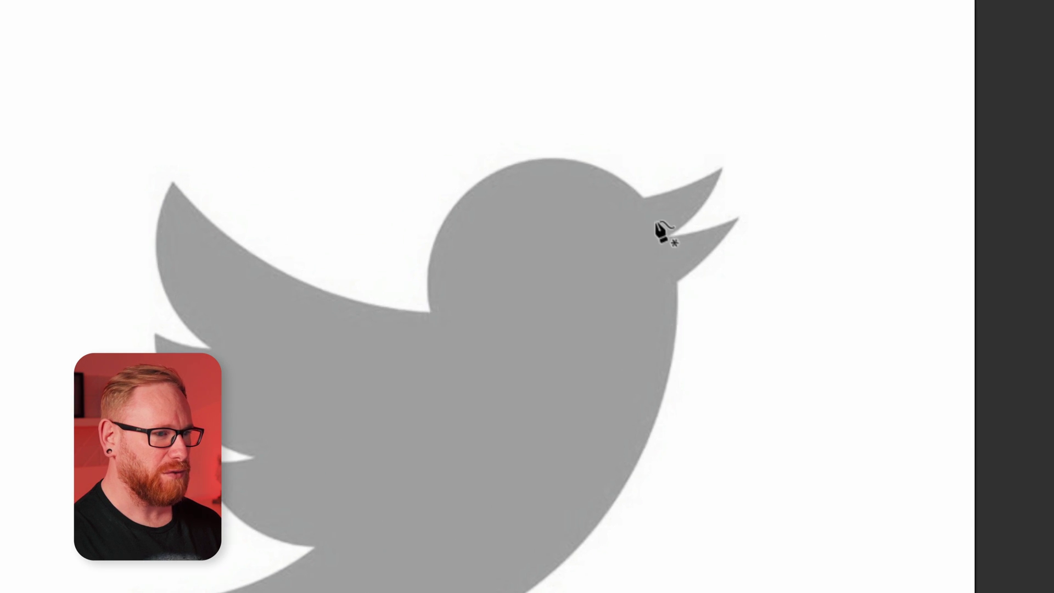
# - Lay straight-segment points at the bird's beak corner, head top and wing junction
pyautogui.click(644, 196)
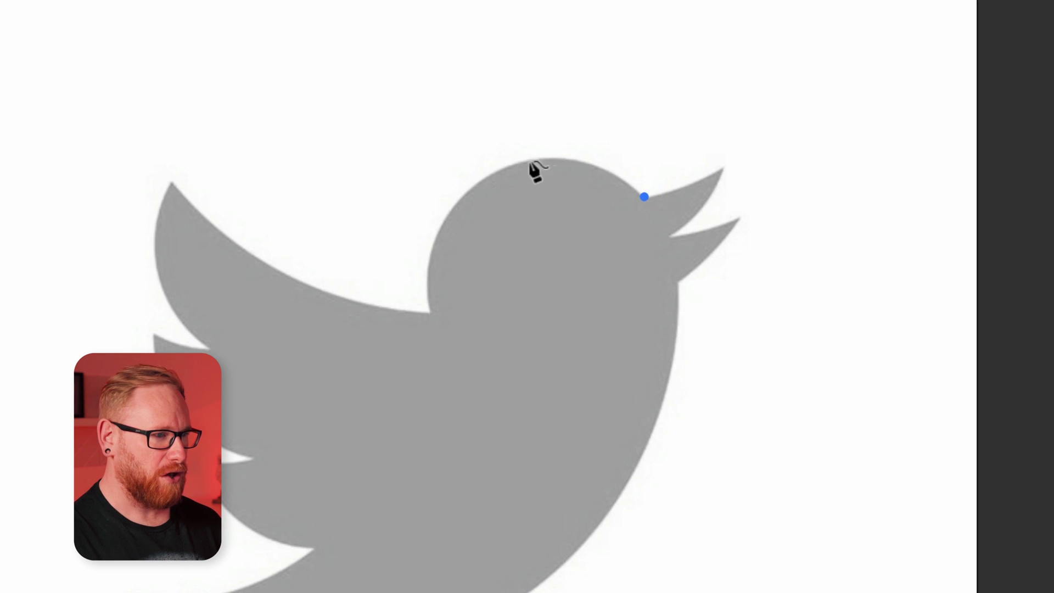
pyautogui.click(430, 314)
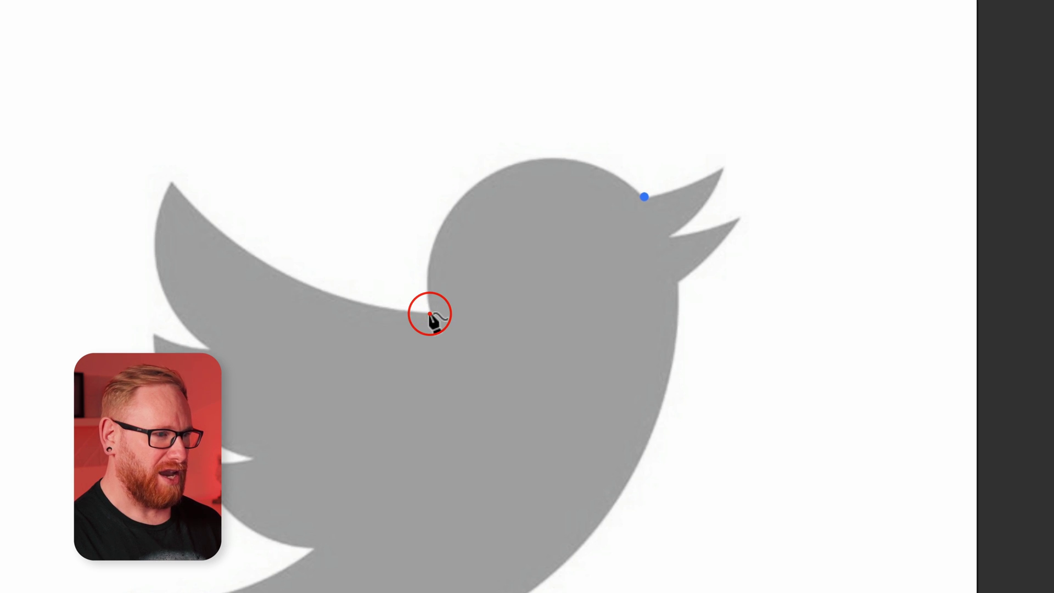
pyautogui.click(494, 171)
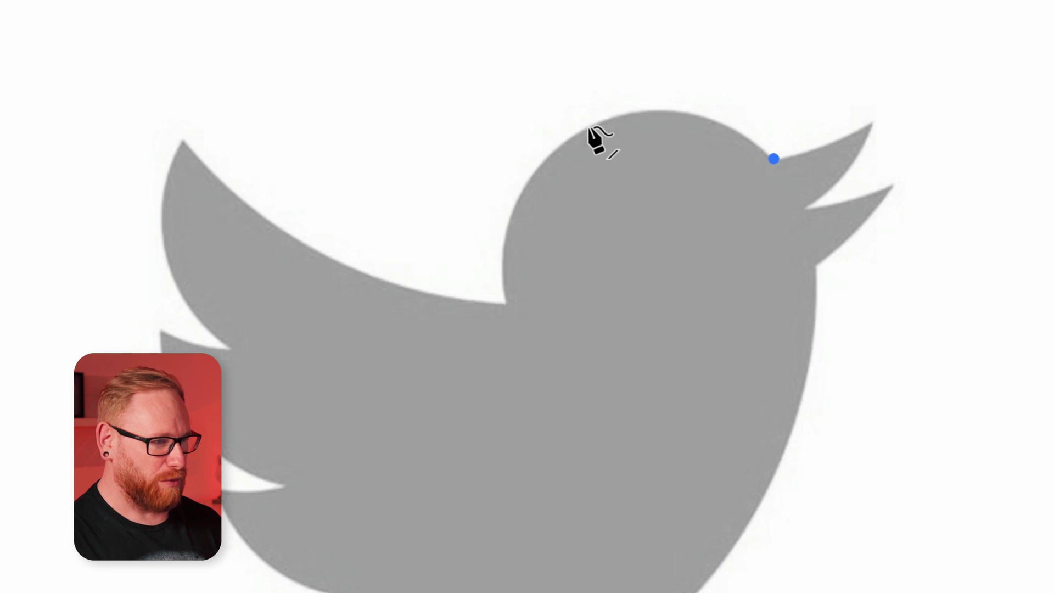
pyautogui.click(587, 126)
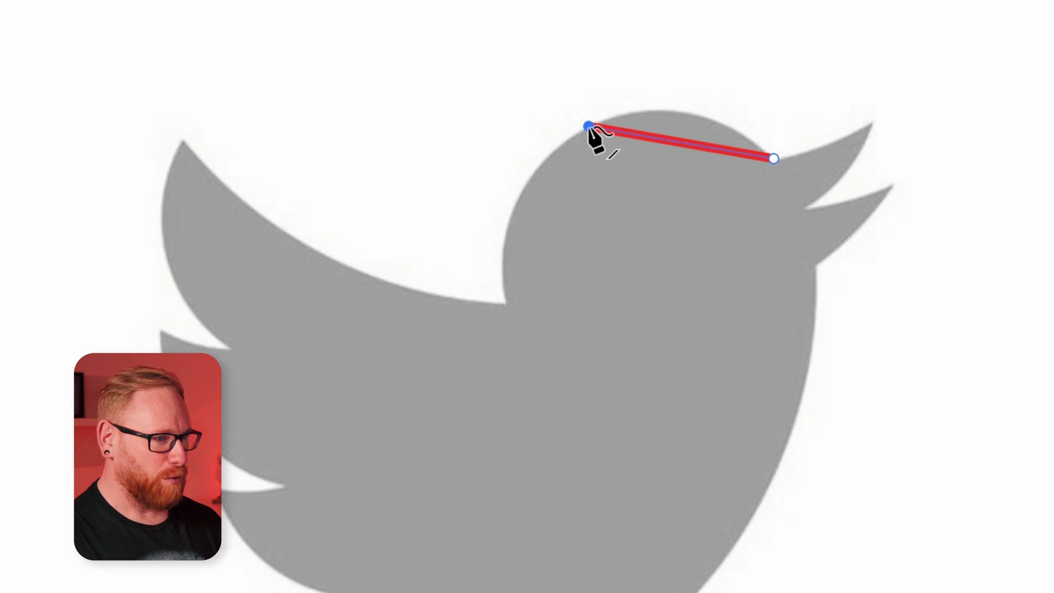
pyautogui.click(504, 301)
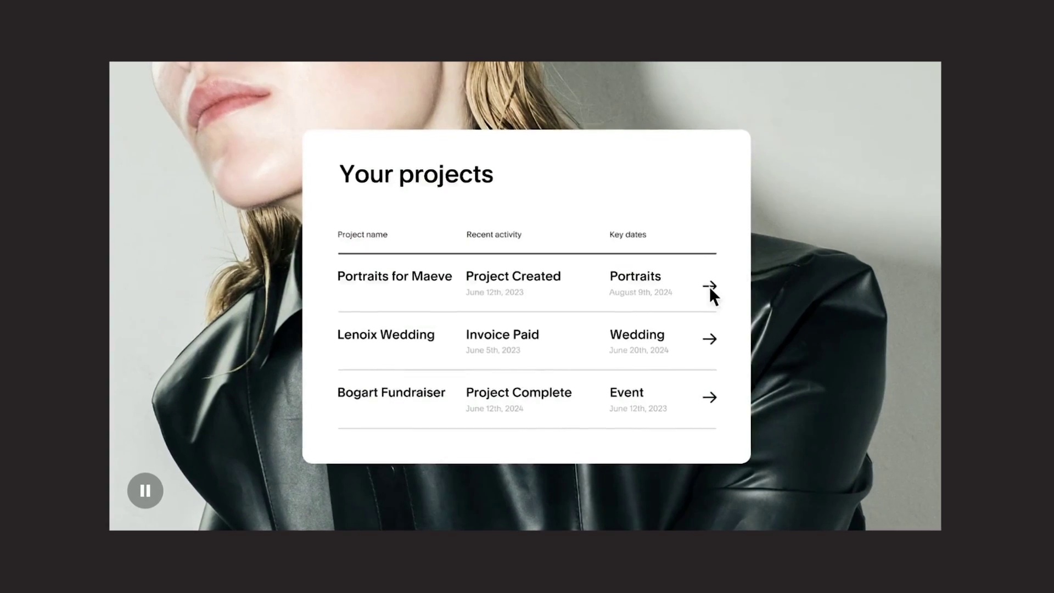
# - Add an invoice of $1,350.00 to the portraits project
pyautogui.click(709, 285)
pyautogui.click(696, 369)
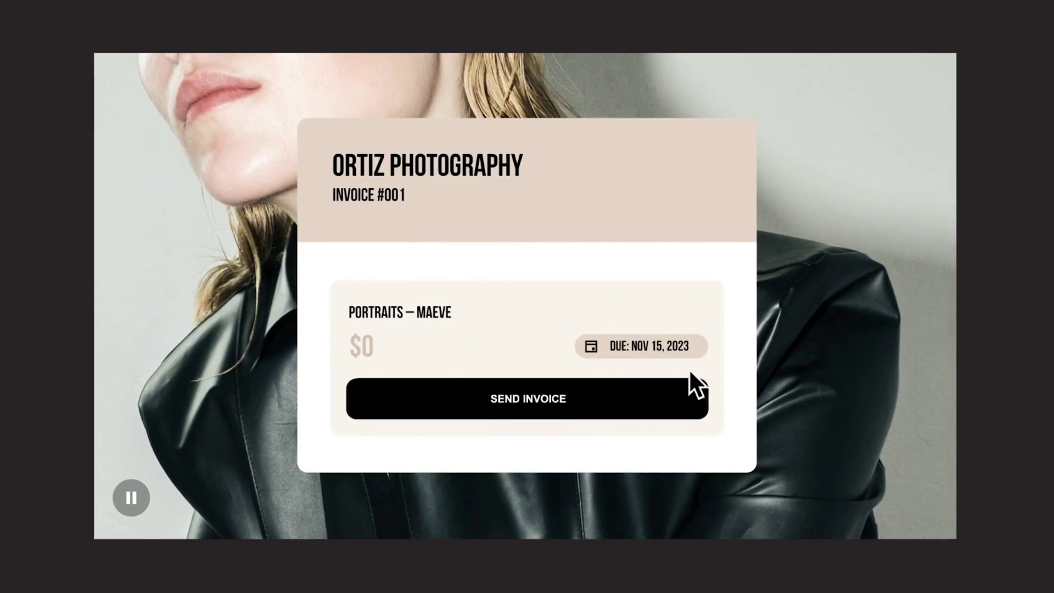
pyautogui.click(363, 358)
pyautogui.write('1350')
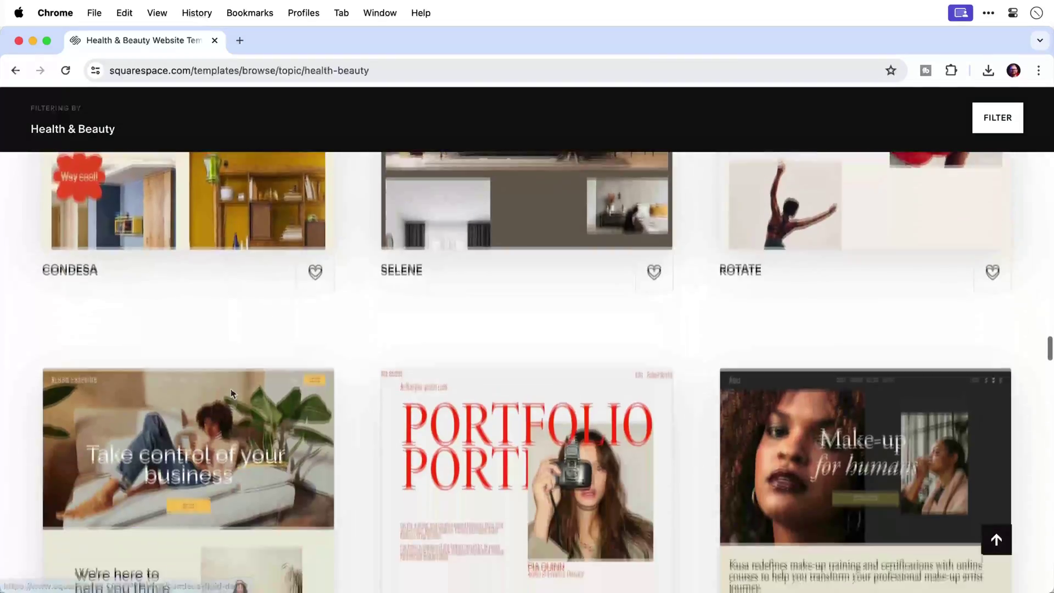
pyautogui.scroll(-20, 231, 393)
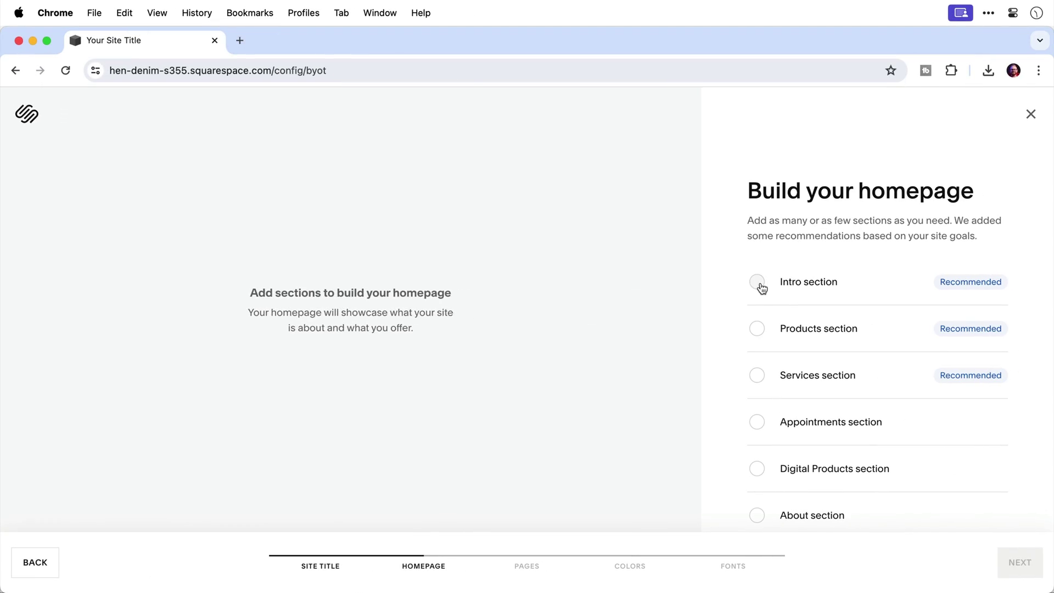
# - Add the intro section to the custom homepage and continue onboarding
pyautogui.click(758, 282)
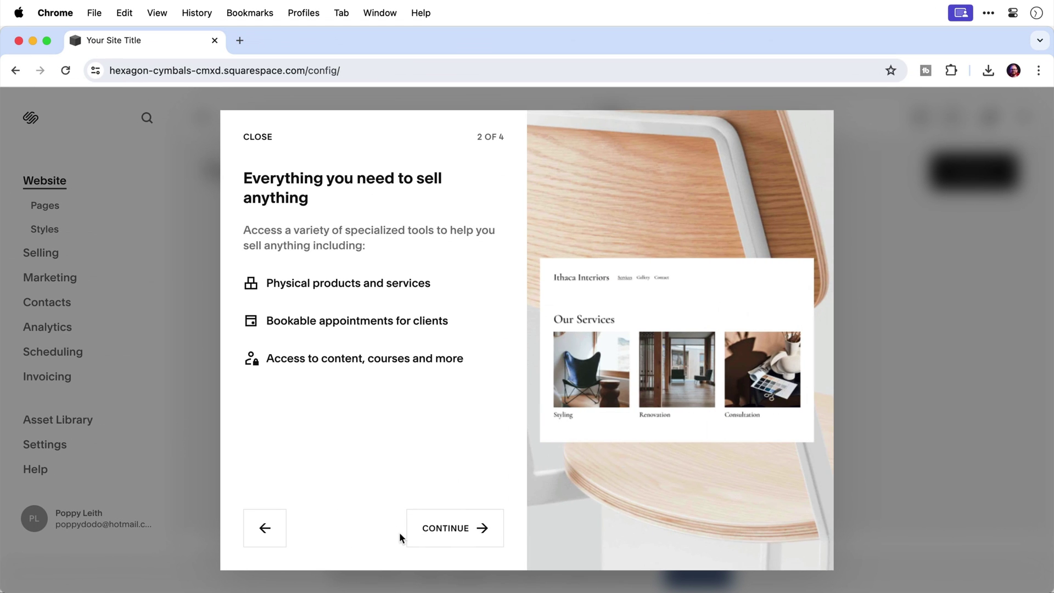
pyautogui.click(419, 535)
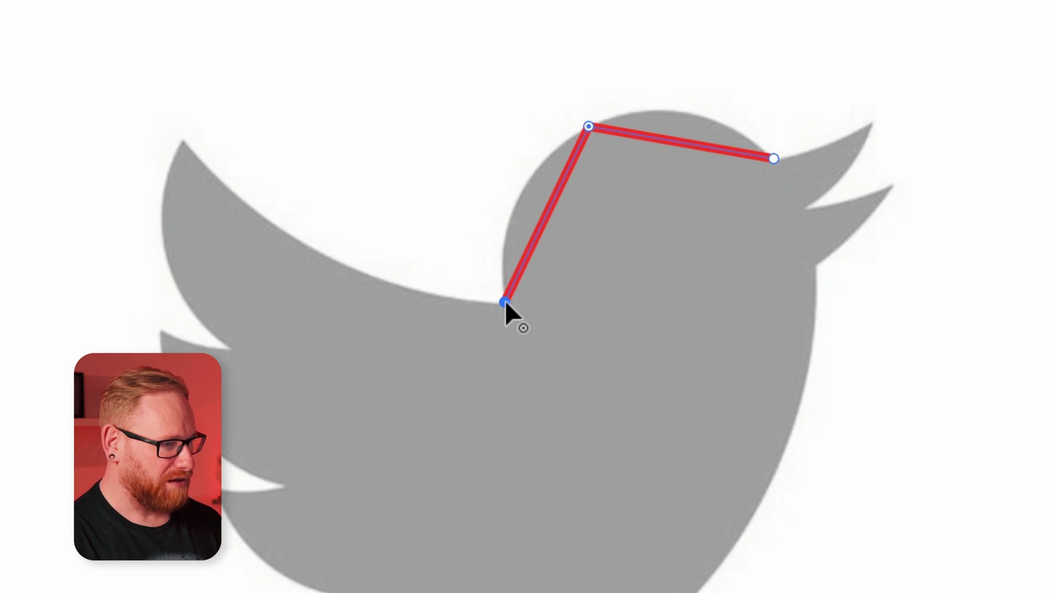
# - Resume the red bird path from its end point with the Curvature tool
pyautogui.press('p')
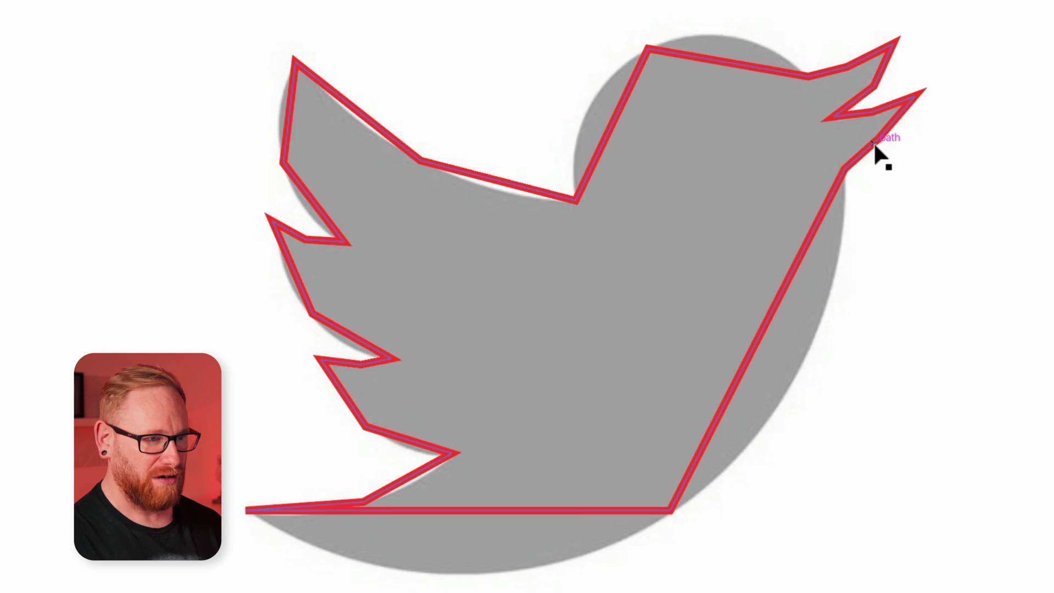
# - Make the bird outline's head-top, wing and body-bottom anchors smooth curves
pyautogui.click(615, 226)
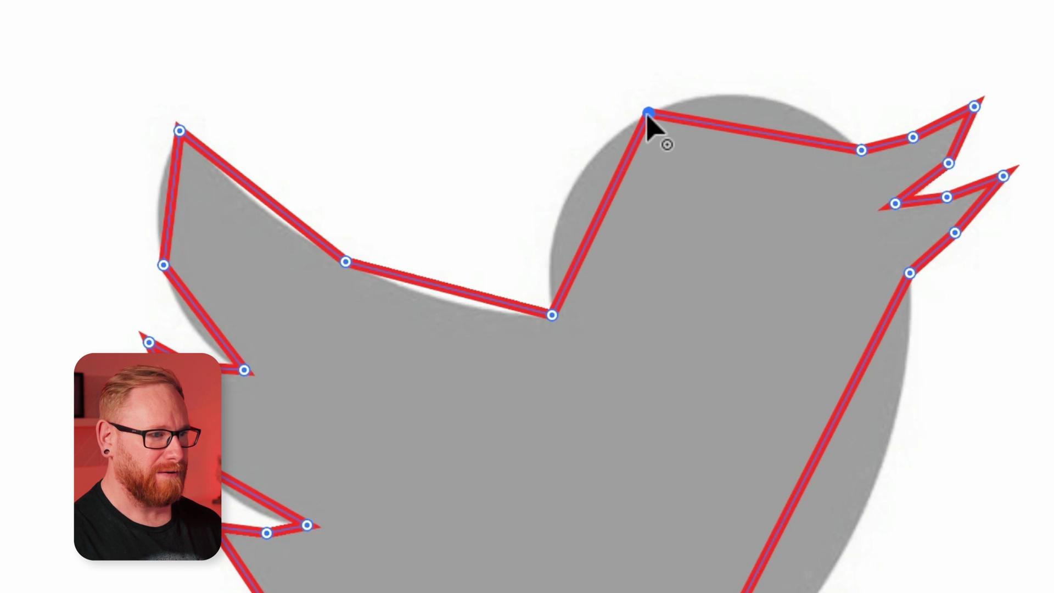
pyautogui.doubleClick(648, 112)
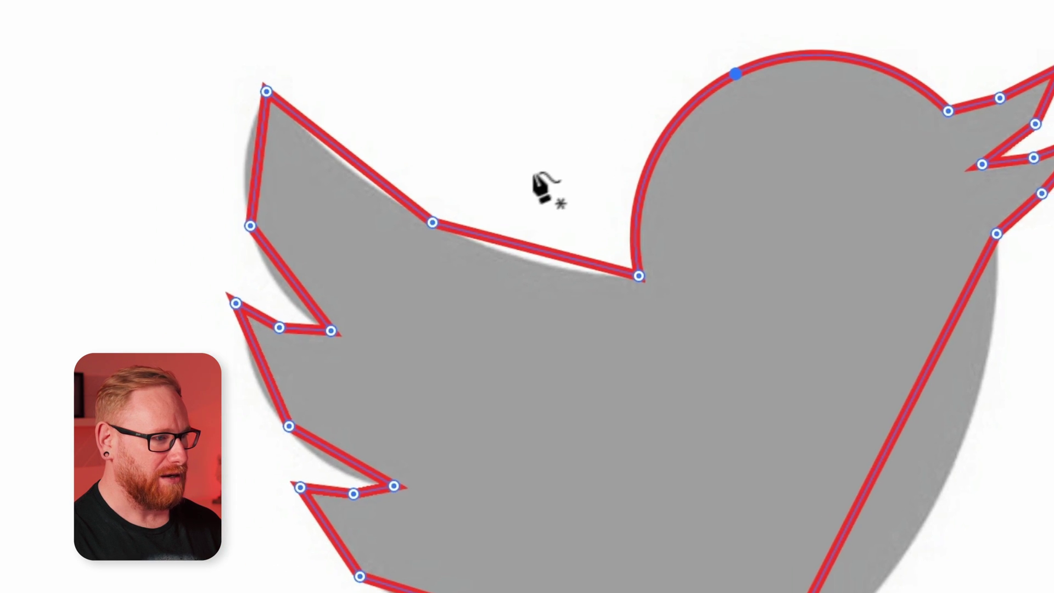
pyautogui.click(498, 192)
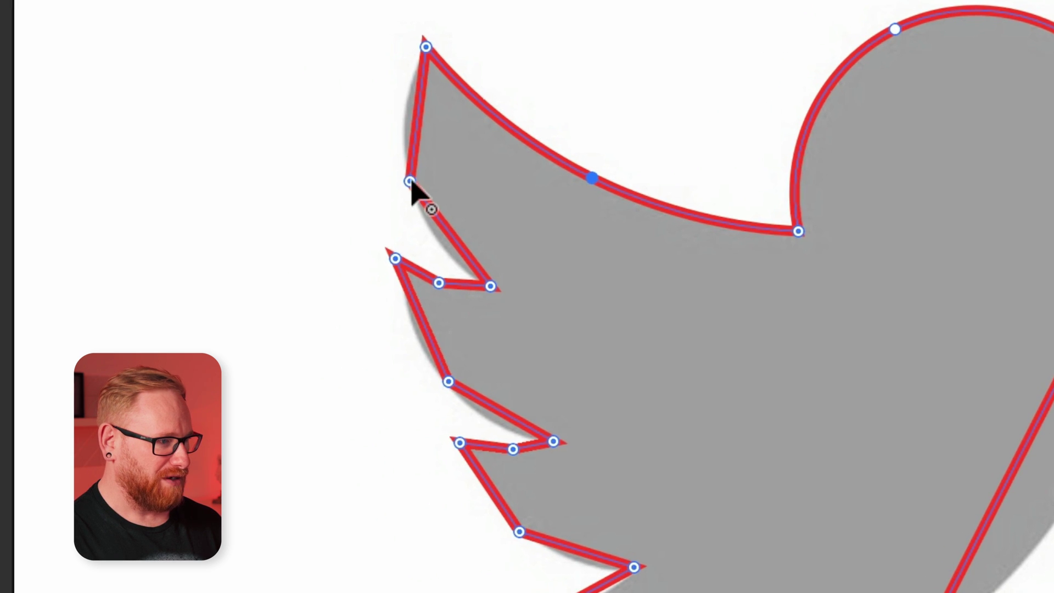
pyautogui.click(320, 195)
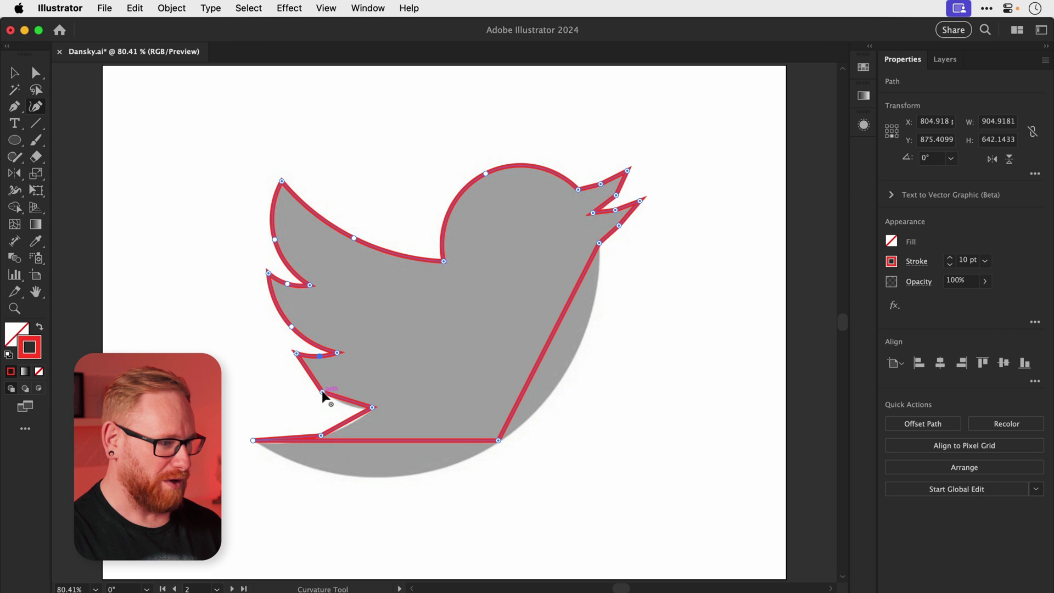
pyautogui.doubleClick(497, 439)
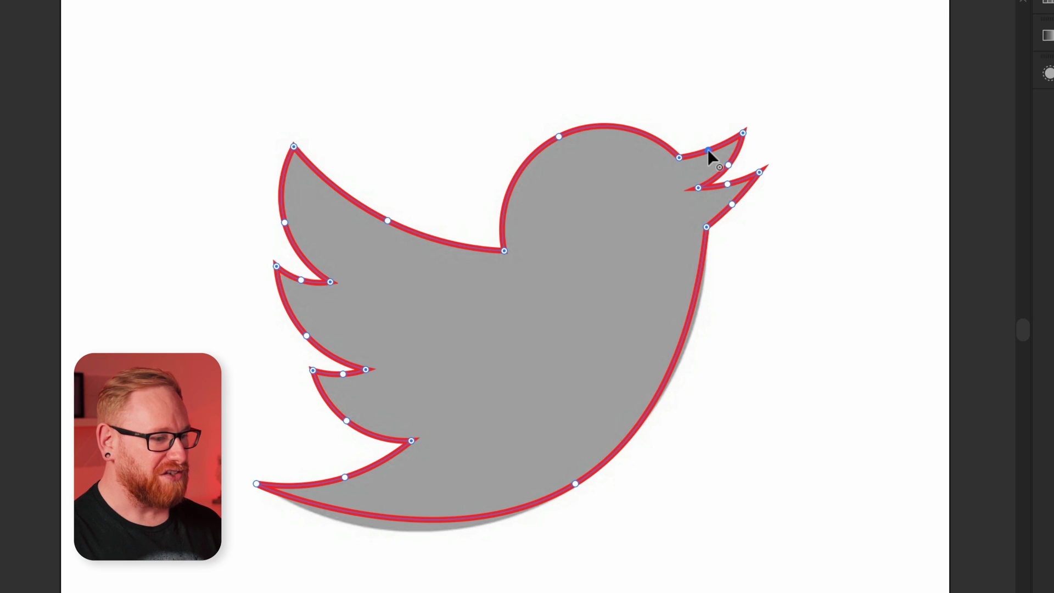
# - Drag the belly and wing-notch anchors to fit the bird, undoing an extra back point
pyautogui.click(708, 150)
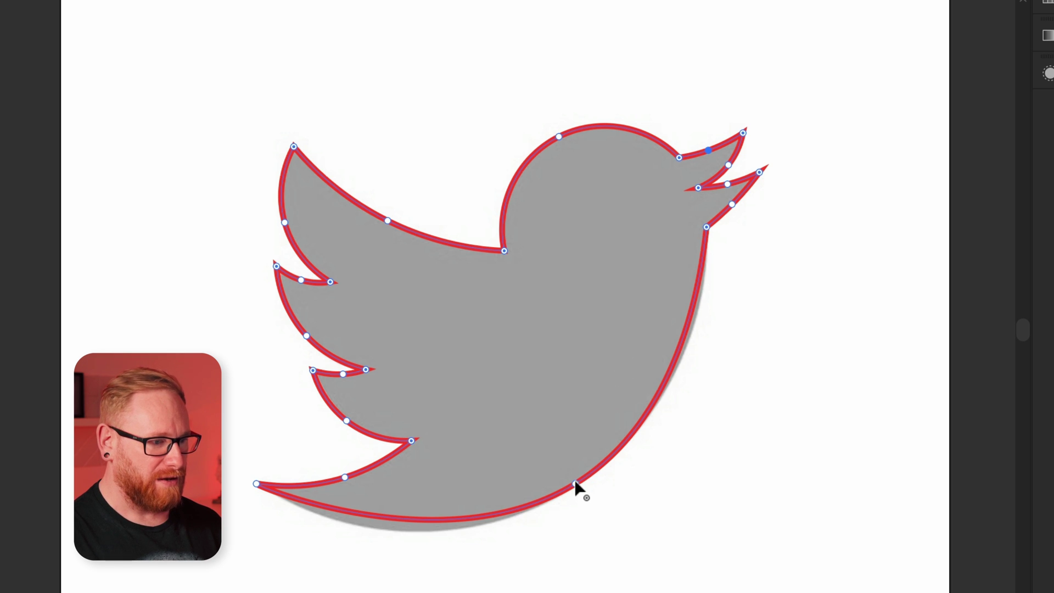
pyautogui.moveTo(575, 484); pyautogui.dragTo(555, 503)
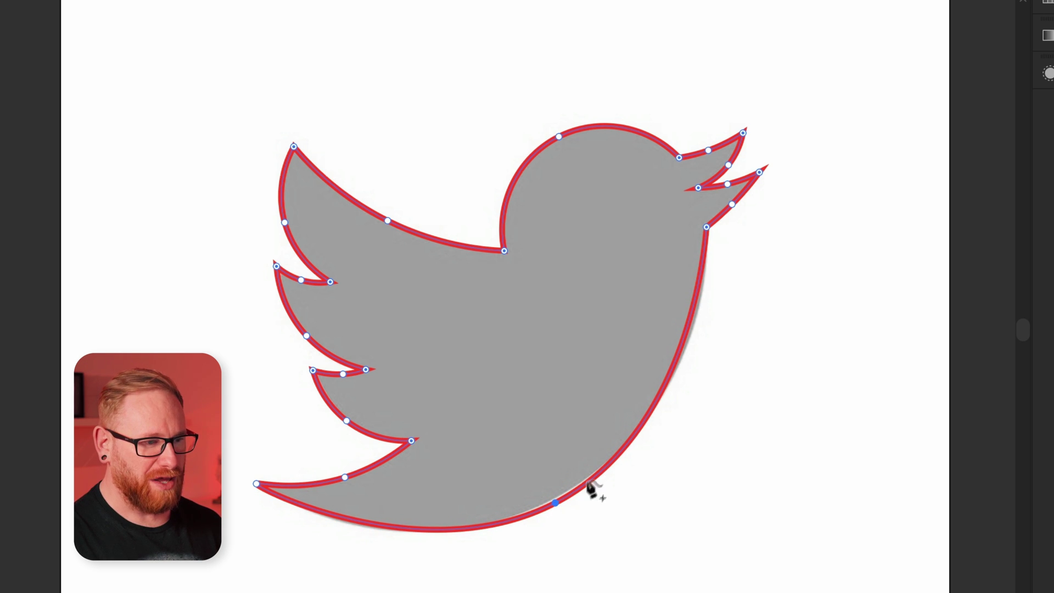
pyautogui.click(673, 365)
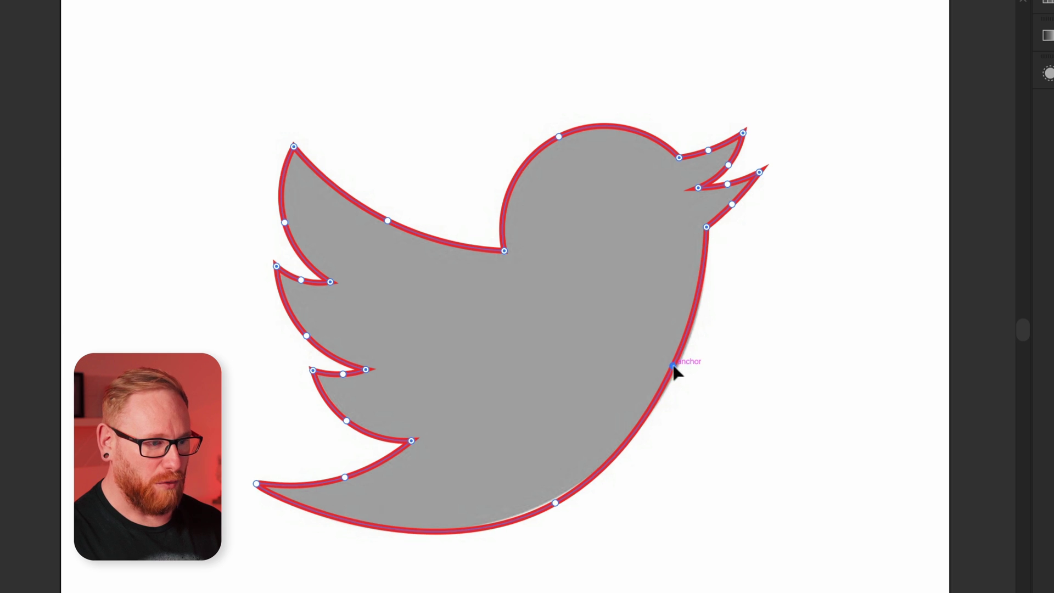
pyautogui.moveTo(673, 366); pyautogui.dragTo(640, 341)
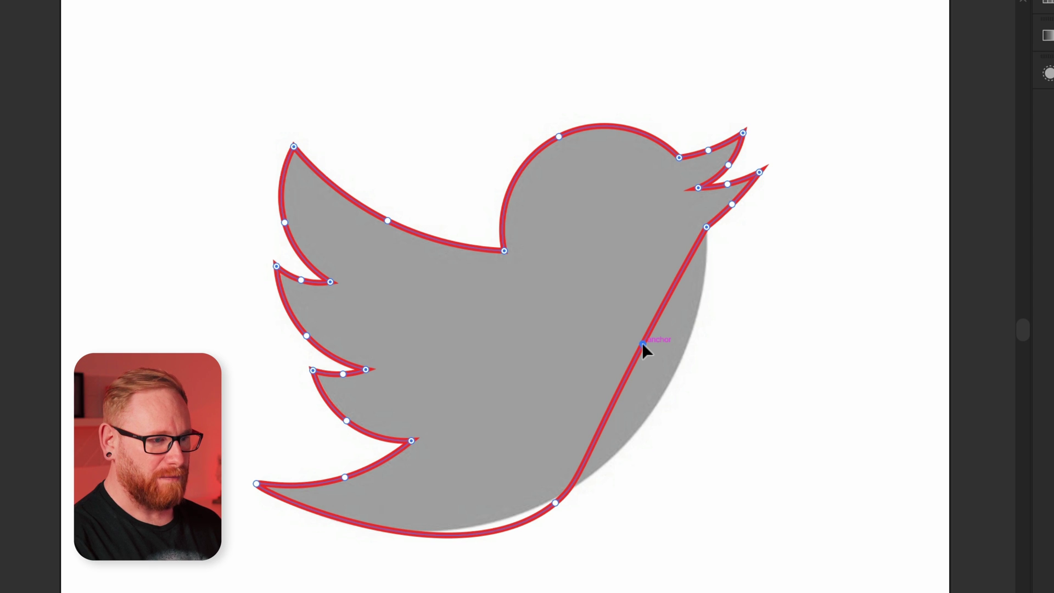
pyautogui.hotkey('ctrl', 'z')
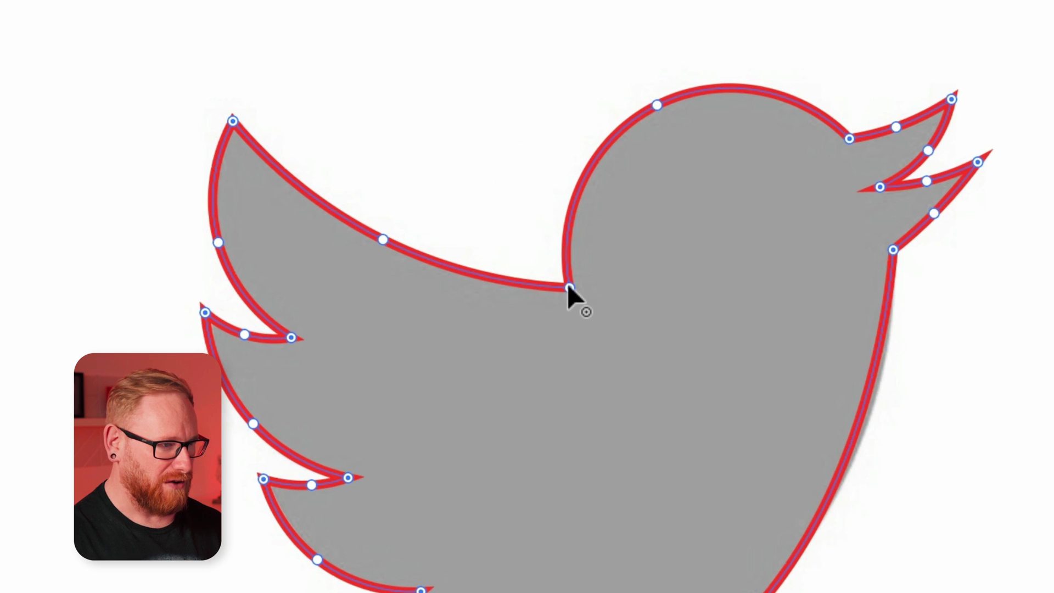
pyautogui.moveTo(569, 287)
pyautogui.mouseDown()
pyautogui.moveTo(521, 235)
pyautogui.moveTo(574, 253)
pyautogui.moveTo(508, 226)
pyautogui.moveTo(598, 240)
pyautogui.moveTo(569, 231)
pyautogui.moveTo(535, 193)
pyautogui.moveTo(565, 283)
pyautogui.mouseUp()
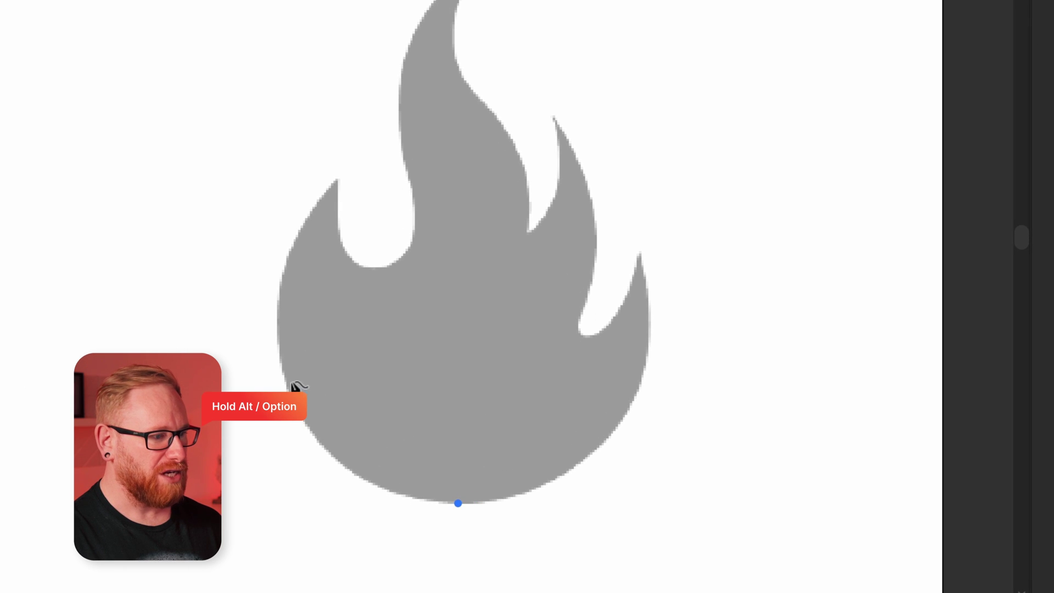
# - Add flame-tip and left-notch points, then select the notch anchors to keep corners sharp
pyautogui.click(336, 180)
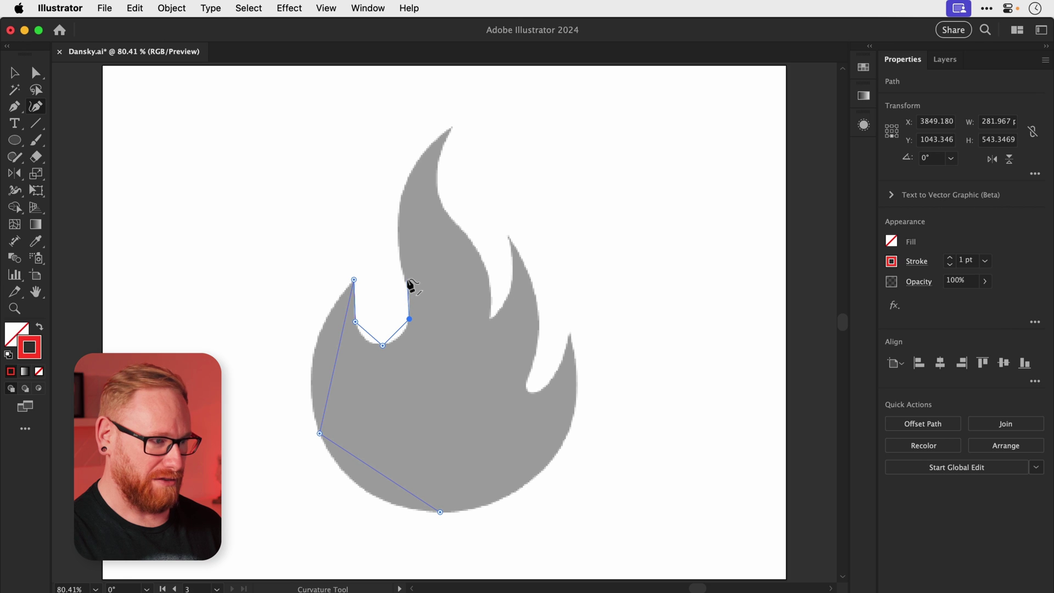
pyautogui.click(408, 279)
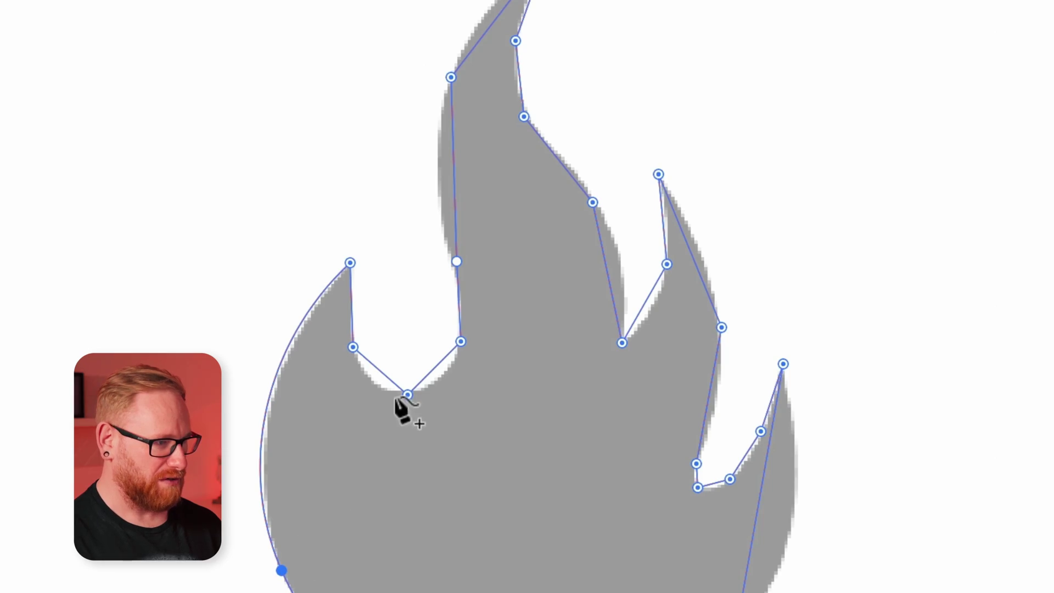
pyautogui.click(352, 347)
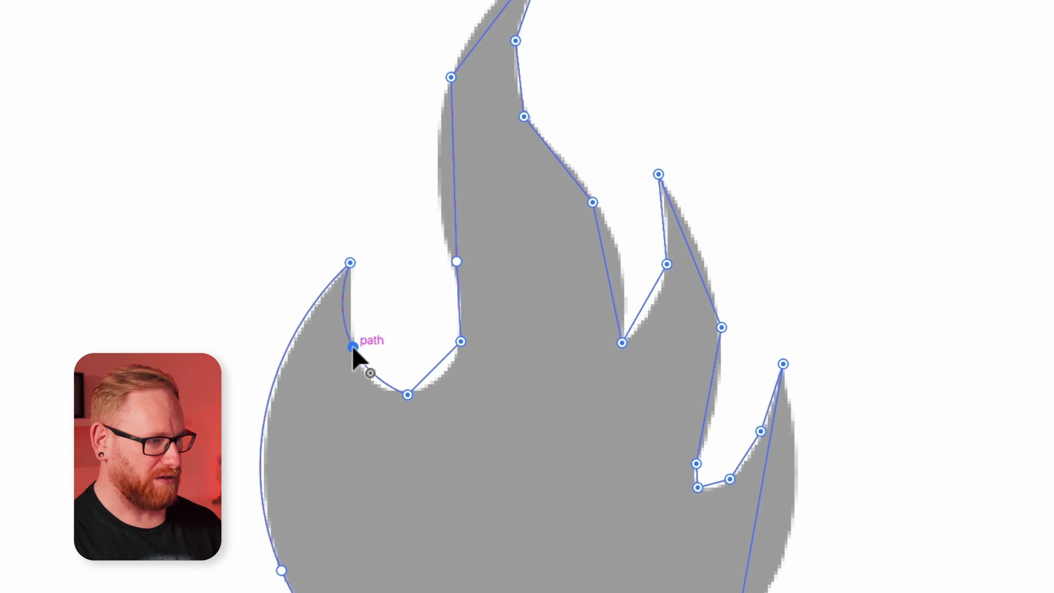
pyautogui.click(460, 341)
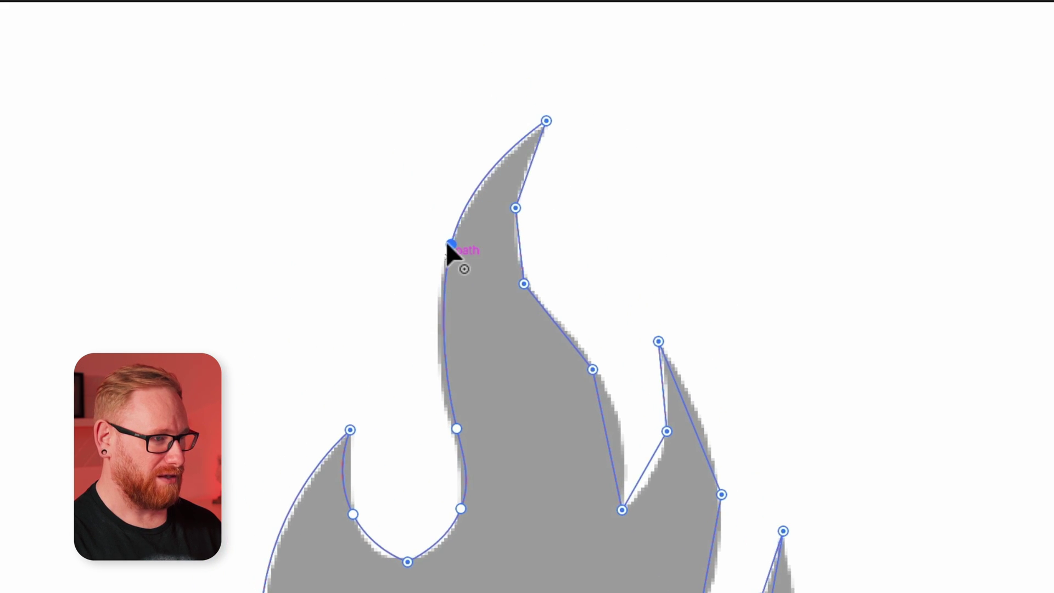
pyautogui.click(516, 208)
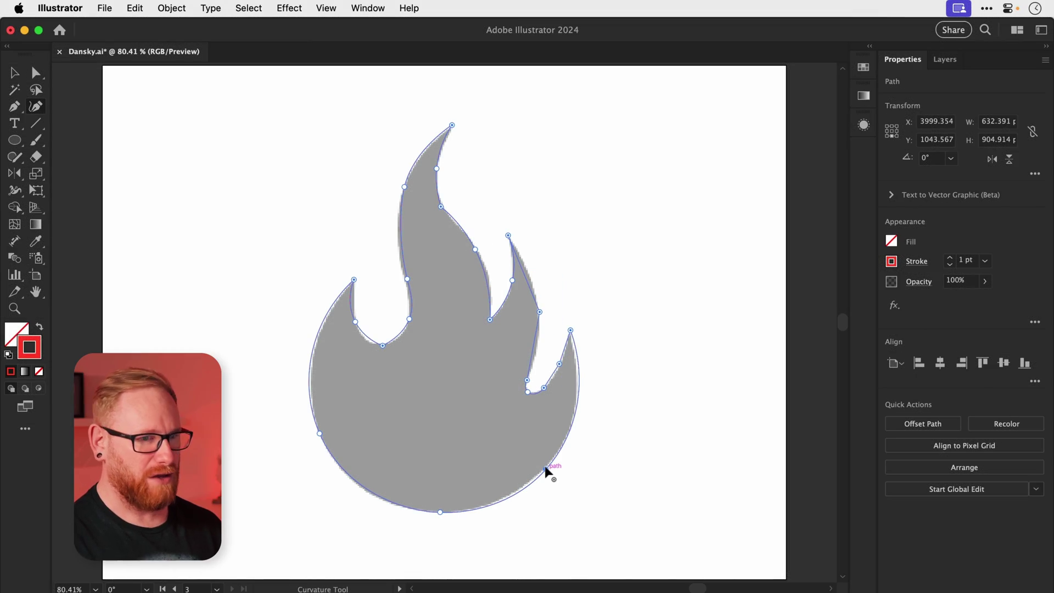
# - Give the flame outline a 20 pt stroke with Round Cap and Round Join, then deselect it
pyautogui.click(949, 256)
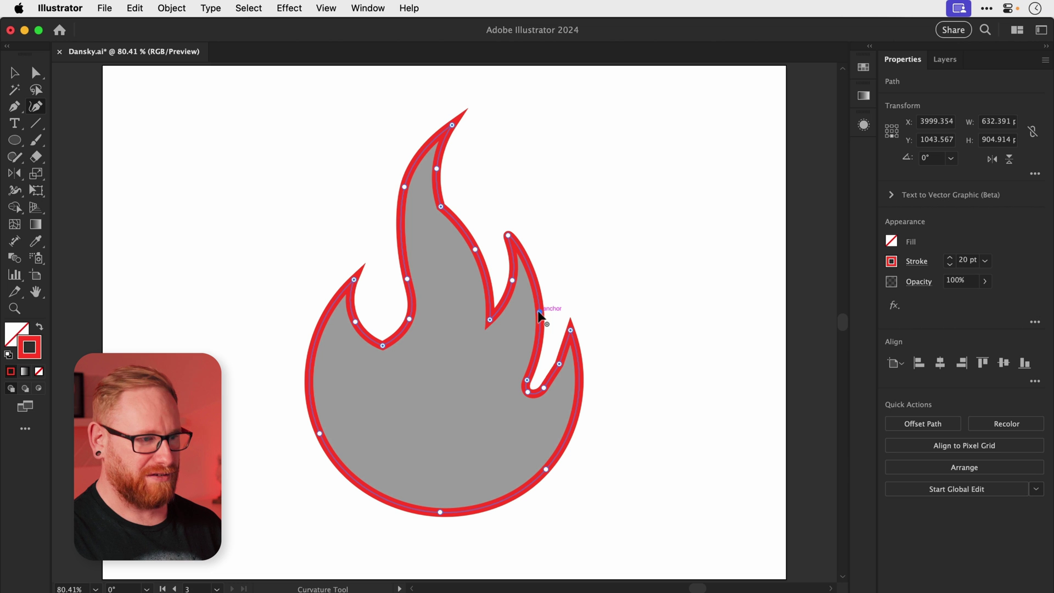
pyautogui.press('v')
pyautogui.click(916, 262)
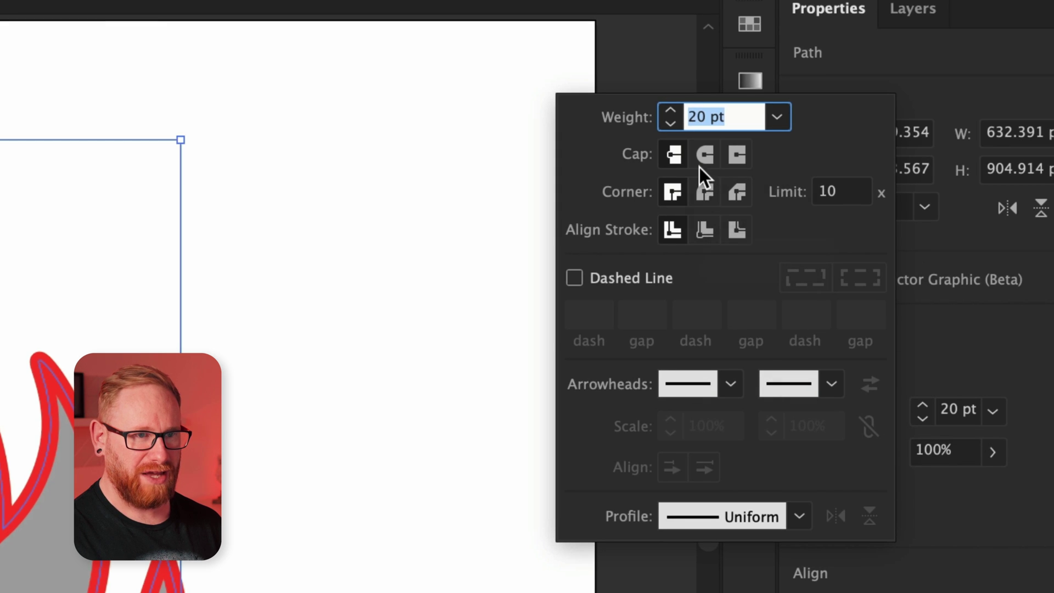
pyautogui.click(701, 164)
pyautogui.click(703, 191)
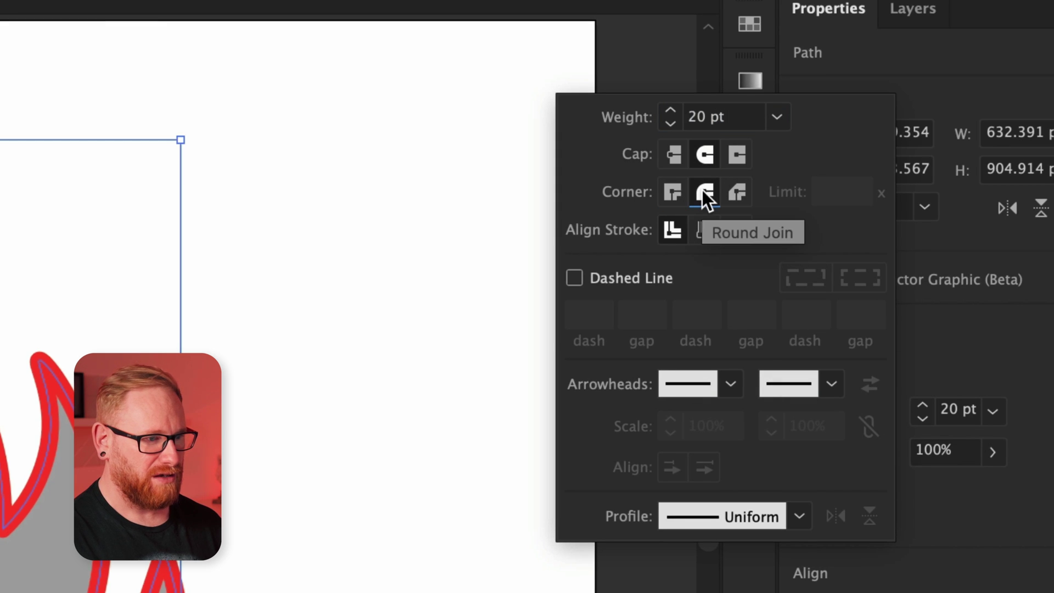
pyautogui.press('Escape')
pyautogui.hotkey('shift', '`')
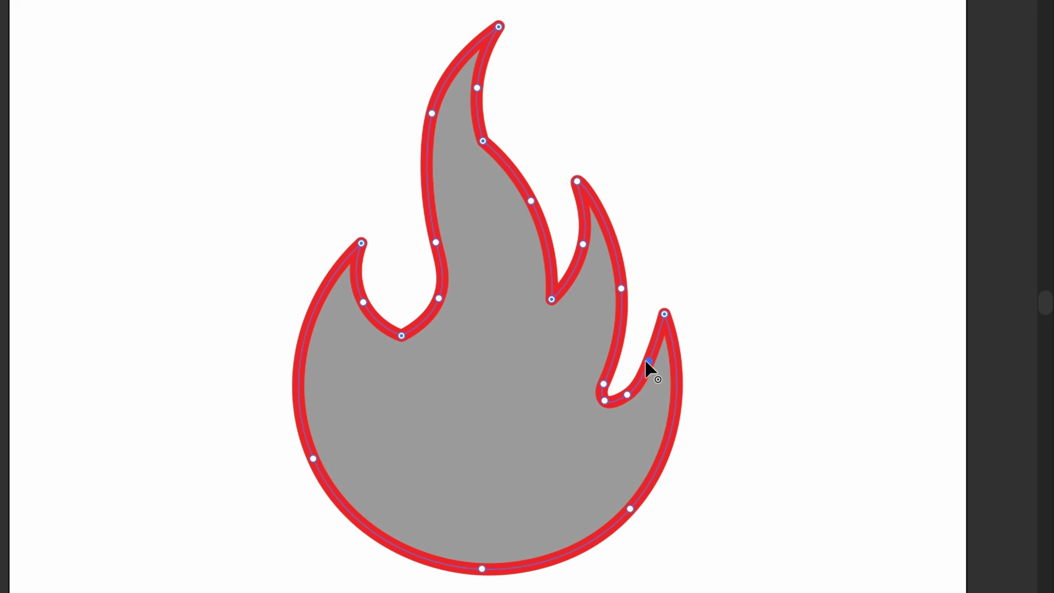
pyautogui.press('v')
pyautogui.click(707, 236)
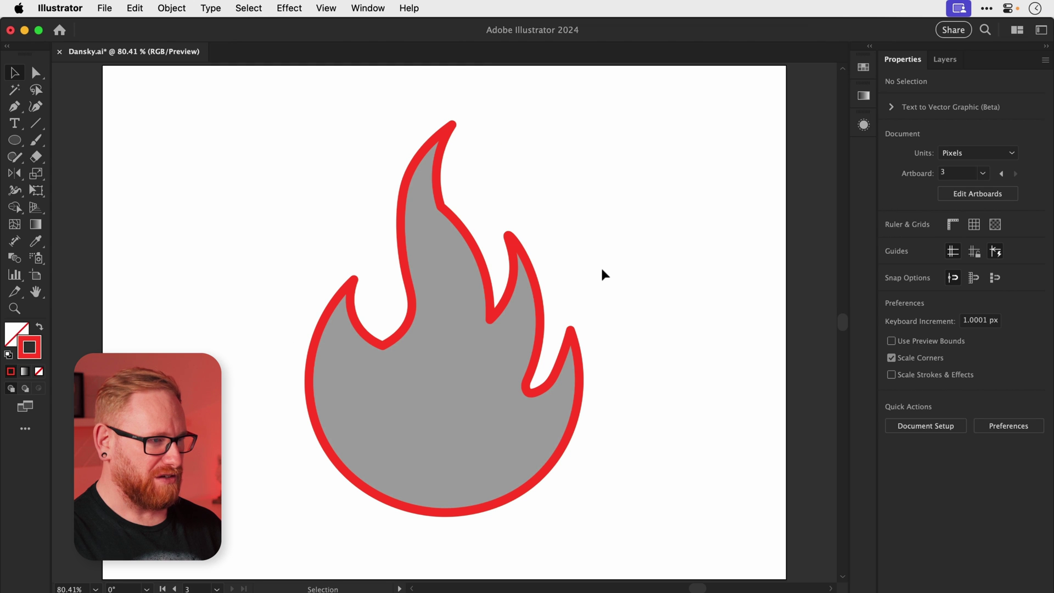
# - Zoom in on the flame's upper part and reshape the anchors along the tall flame's inner edge
pyautogui.press('z')
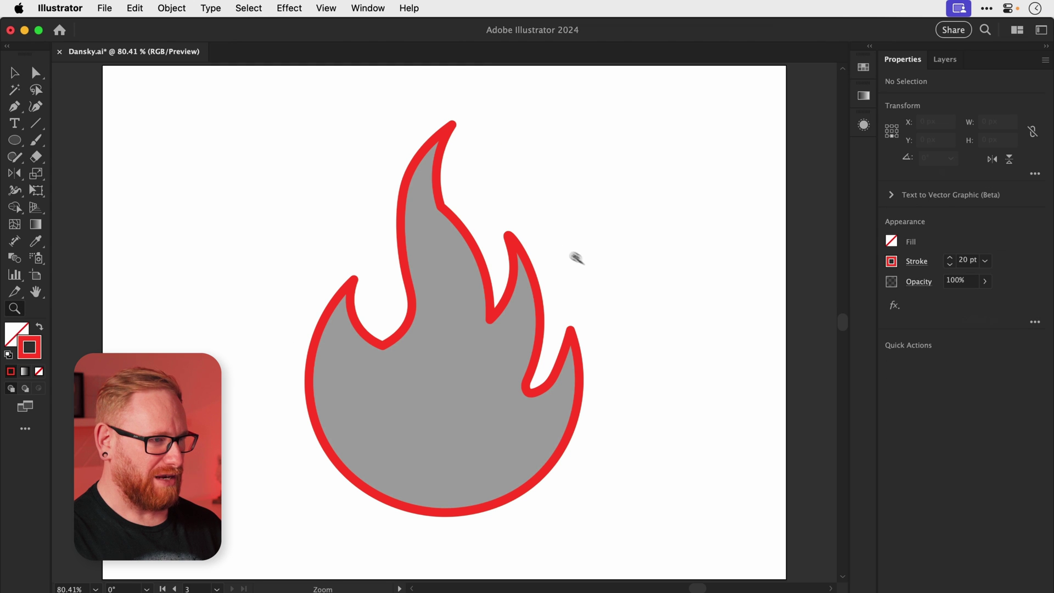
pyautogui.moveTo(433, 189); pyautogui.dragTo(616, 302)
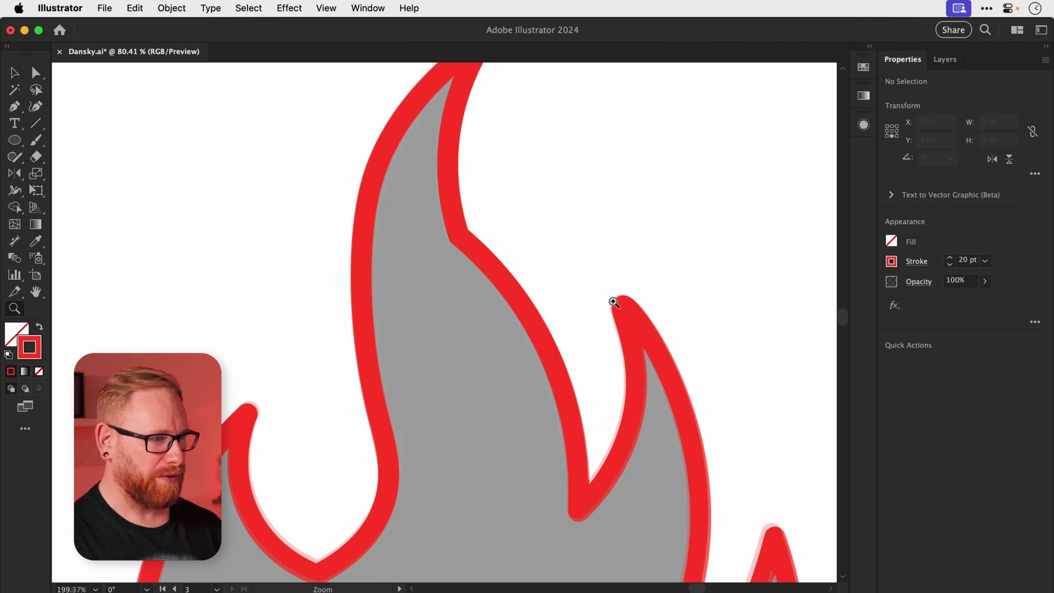
pyautogui.press('p')
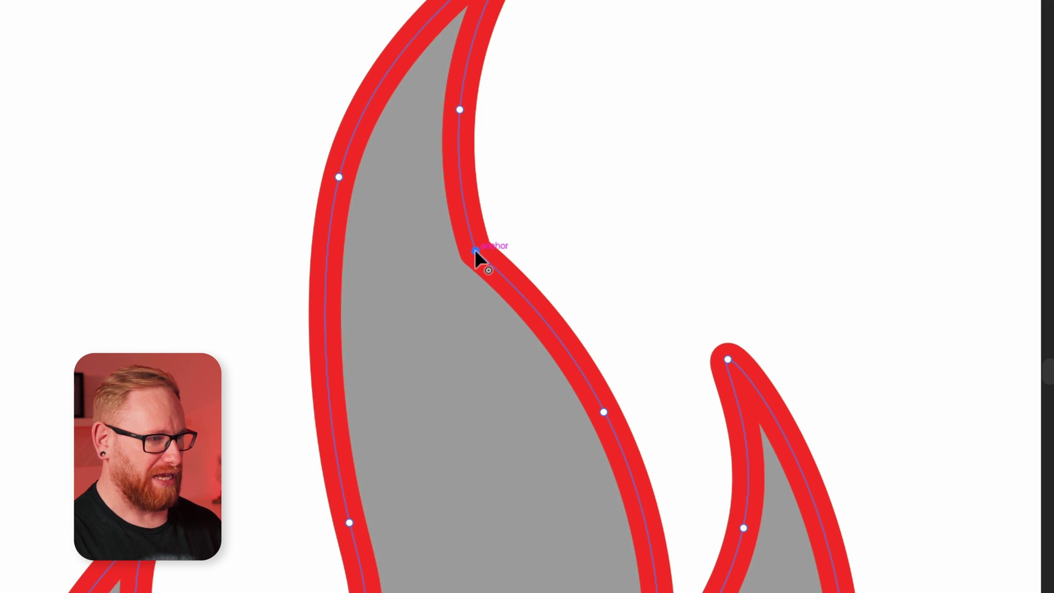
pyautogui.moveTo(474, 248); pyautogui.dragTo(507, 242)
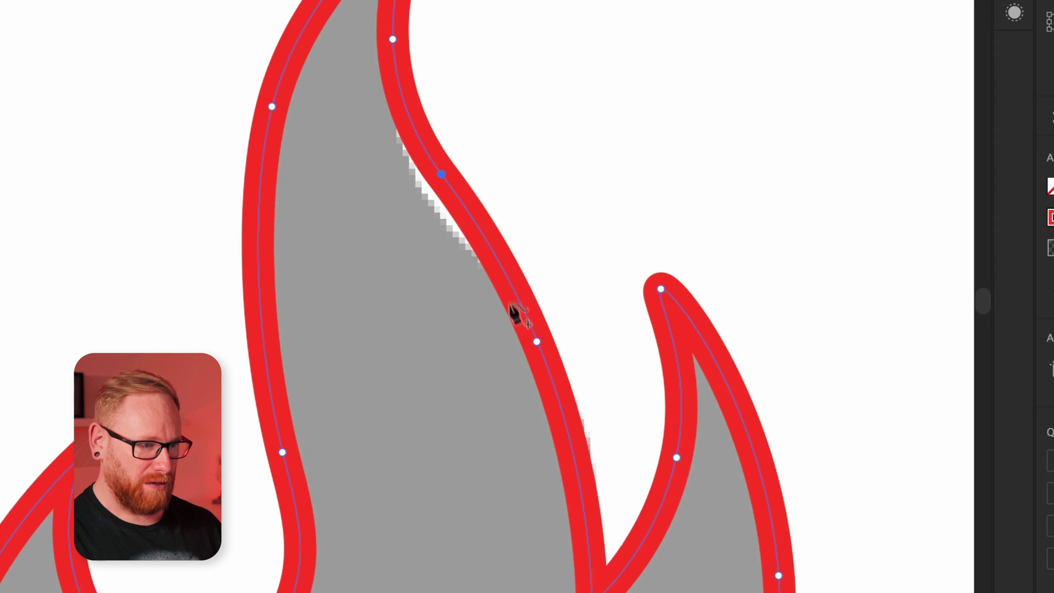
pyautogui.moveTo(491, 292); pyautogui.dragTo(506, 324)
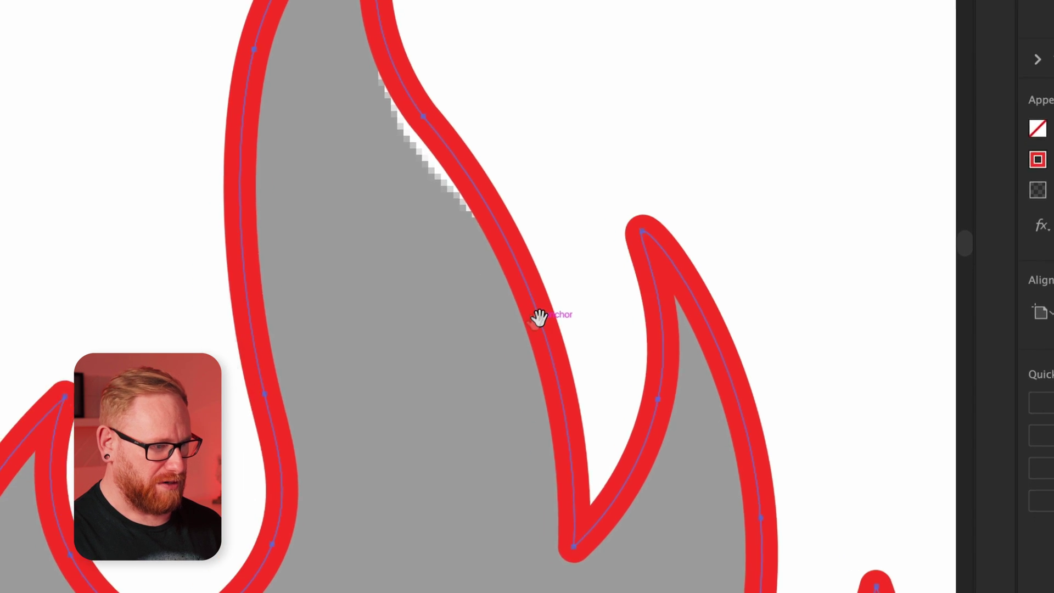
# - Adjust the left notch and inner-curve anchors so the outline fits the grey flame
pyautogui.hotkey('ctrl', 'shift', 'a')
pyautogui.click(408, 391)
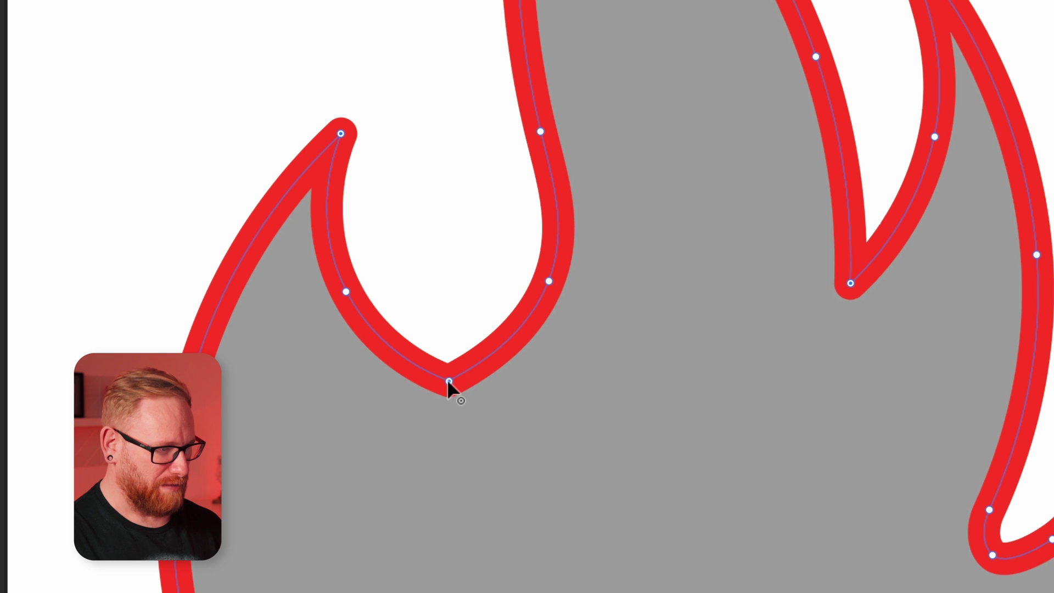
pyautogui.moveTo(449, 380); pyautogui.dragTo(447, 362)
pyautogui.hotkey('shift', '`')
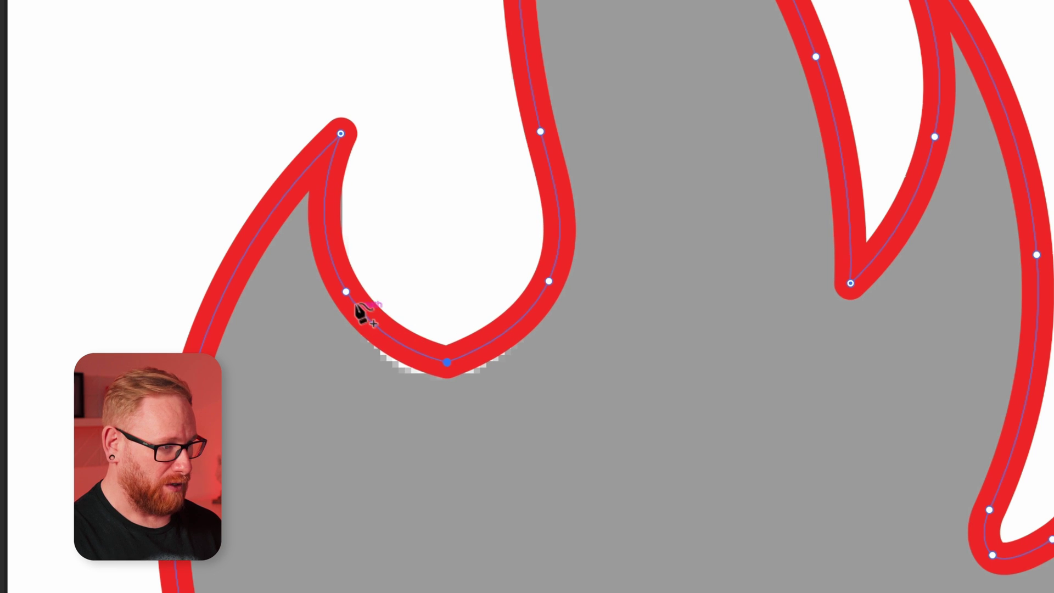
pyautogui.moveTo(345, 291); pyautogui.dragTo(373, 338)
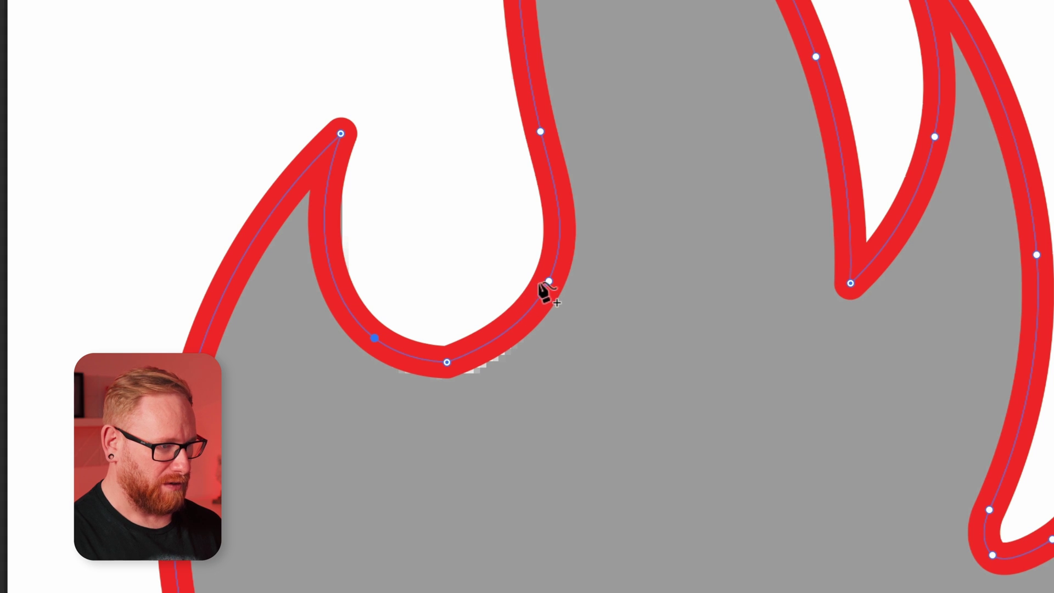
pyautogui.moveTo(548, 282); pyautogui.dragTo(550, 314)
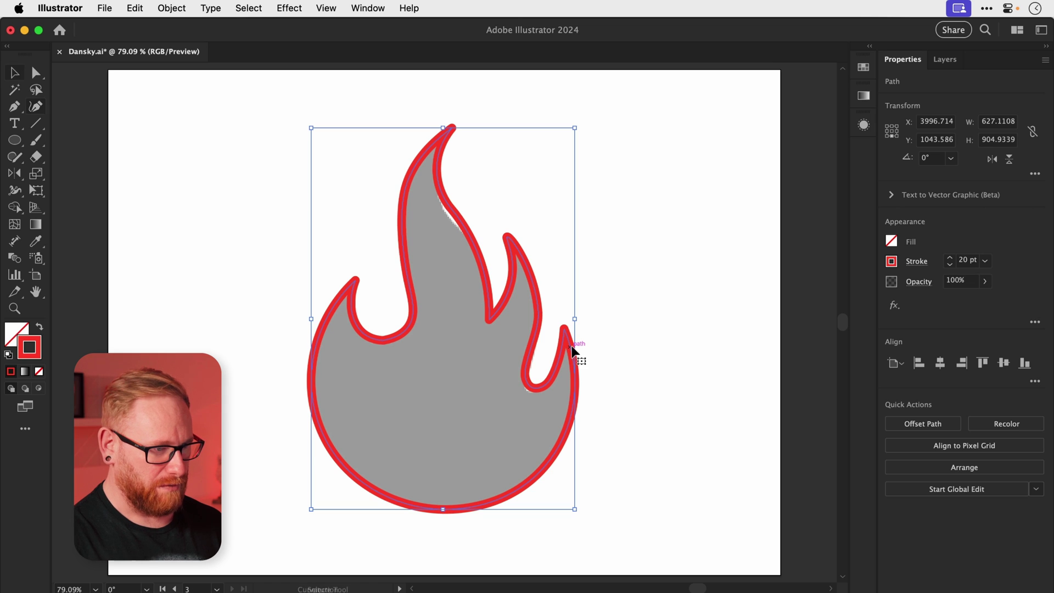
# - Select the flame path and swap fill and stroke with Shift+X for a solid red fill
pyautogui.click(646, 297)
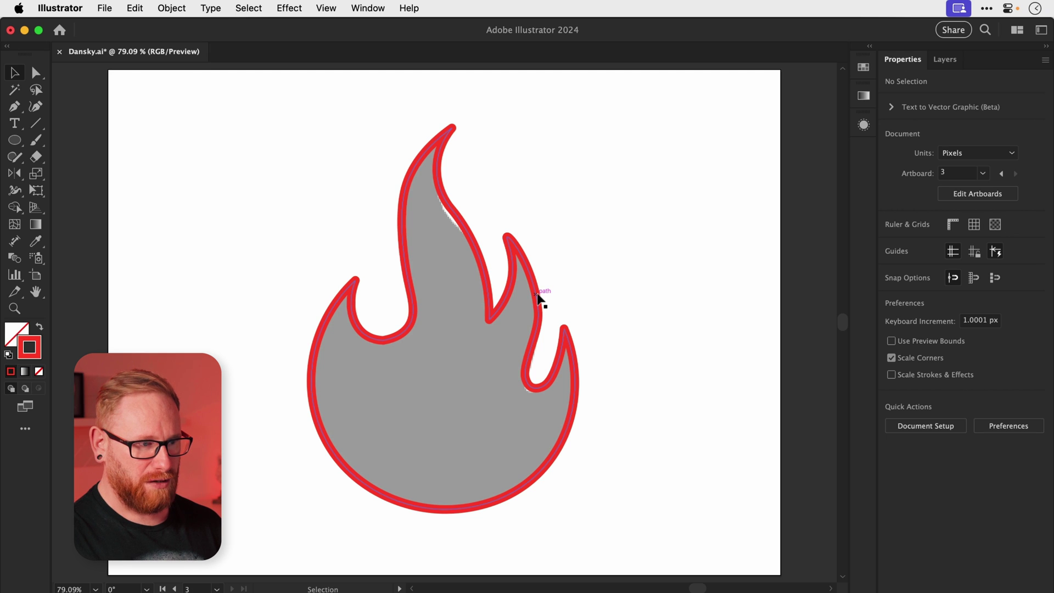
pyautogui.click(538, 296)
pyautogui.hotkey('shift', 'x')
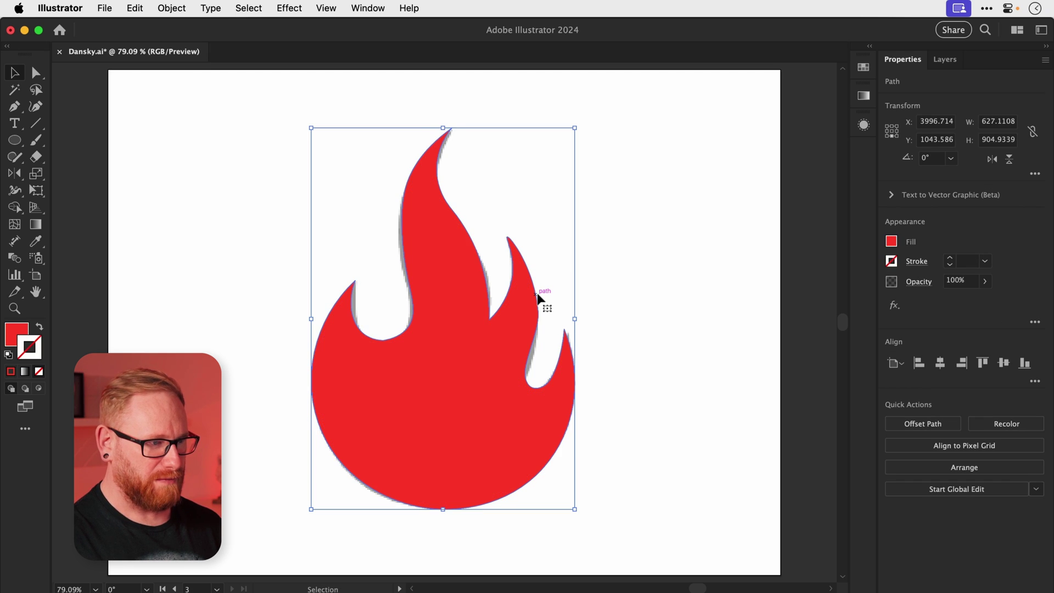